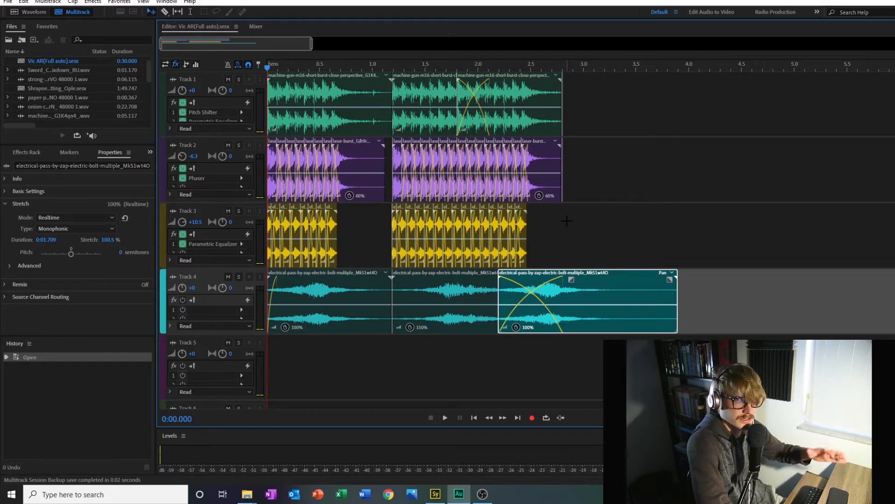
Step: Play the full mix of all tracks, and solo Track 1 to listen to it from the start
{"action": "left_click", "coordinate": [444, 418]}
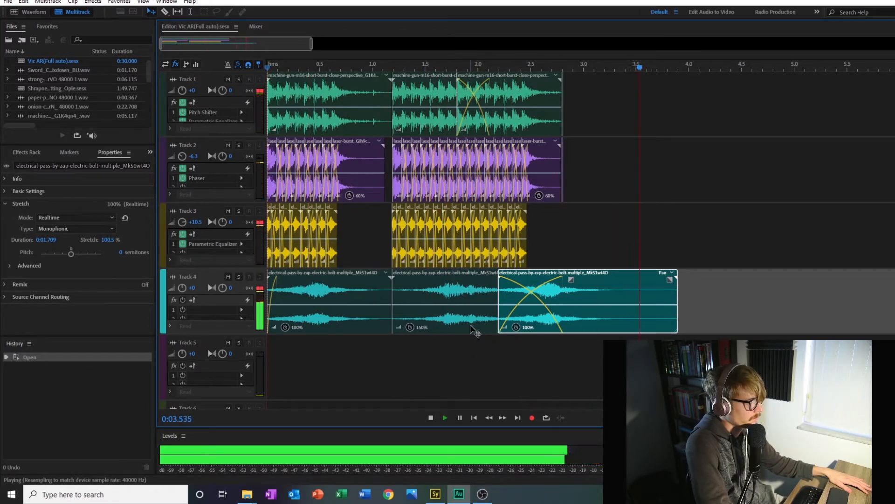
{"action": "left_click", "coordinate": [239, 79]}
{"action": "key", "text": "space"}
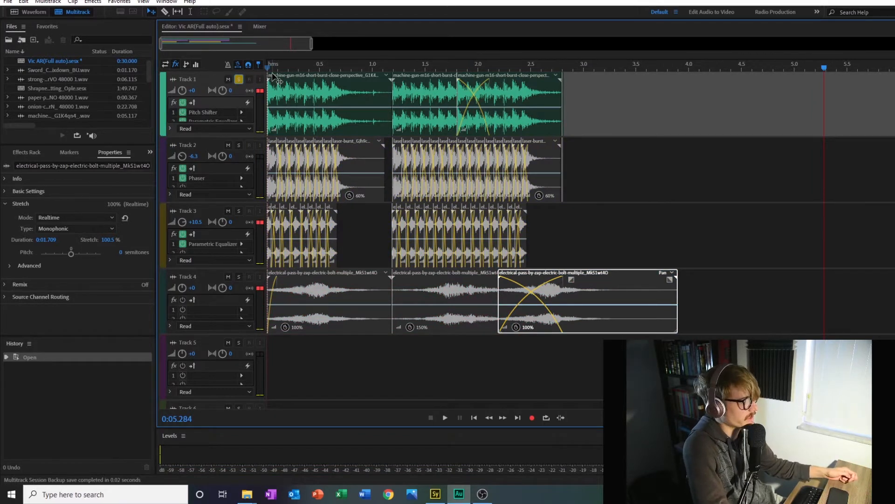
{"action": "key", "text": "Home"}
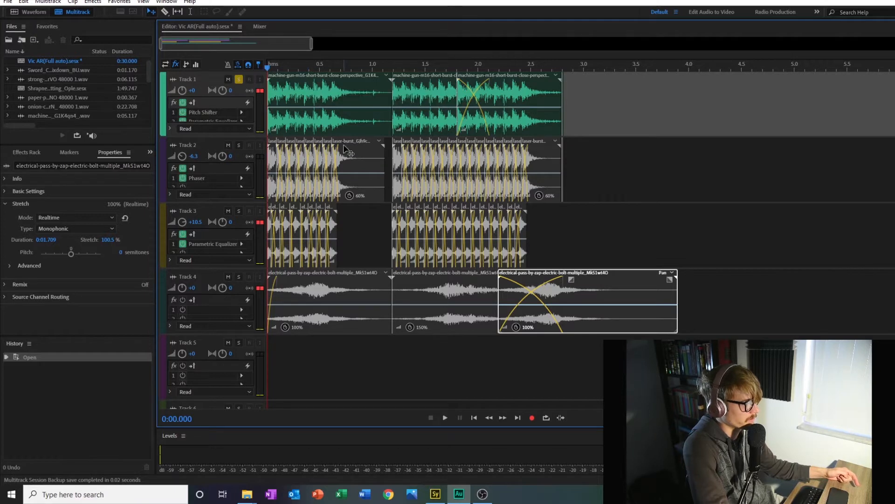
{"action": "left_click", "coordinate": [445, 418]}
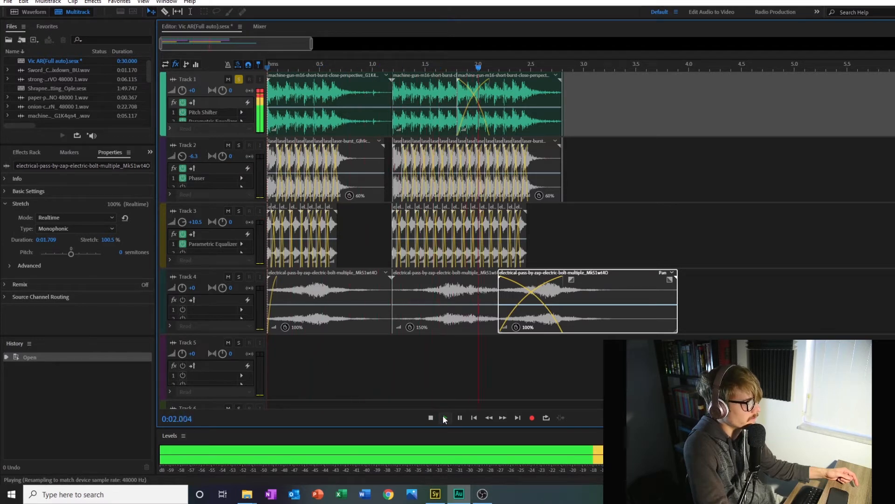
{"action": "left_click", "coordinate": [431, 417]}
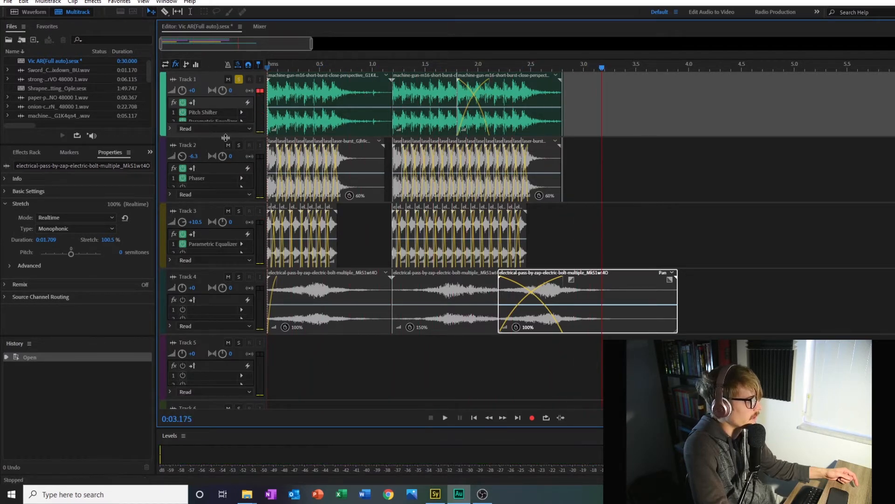
Step: Enlarge Track 1 to show its effects list and inspect its Pitch Shifter and Parametric Equalizer settings
{"action": "left_click_drag", "start_coordinate": [226, 137], "coordinate": [225, 161]}
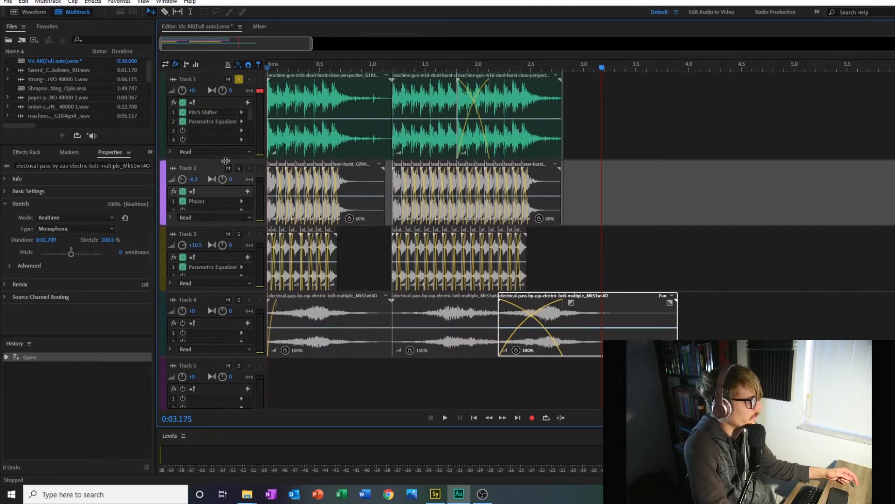
{"action": "double_click", "coordinate": [207, 113]}
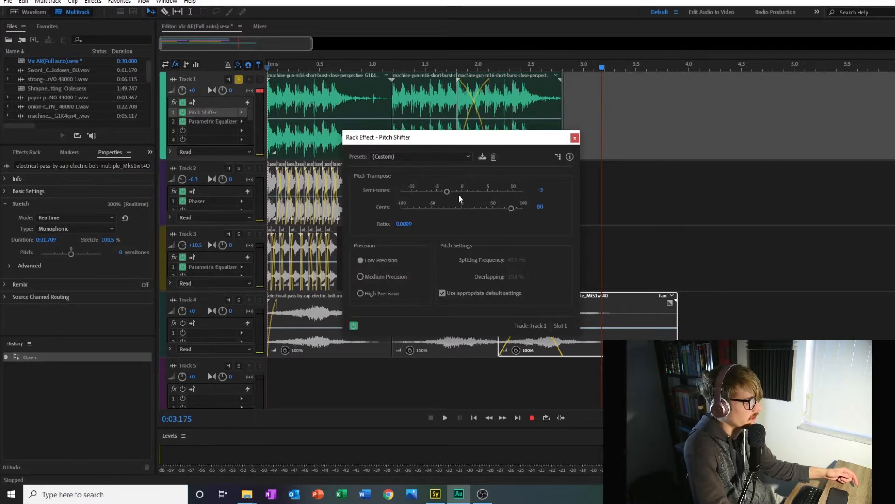
{"action": "left_click", "coordinate": [576, 139]}
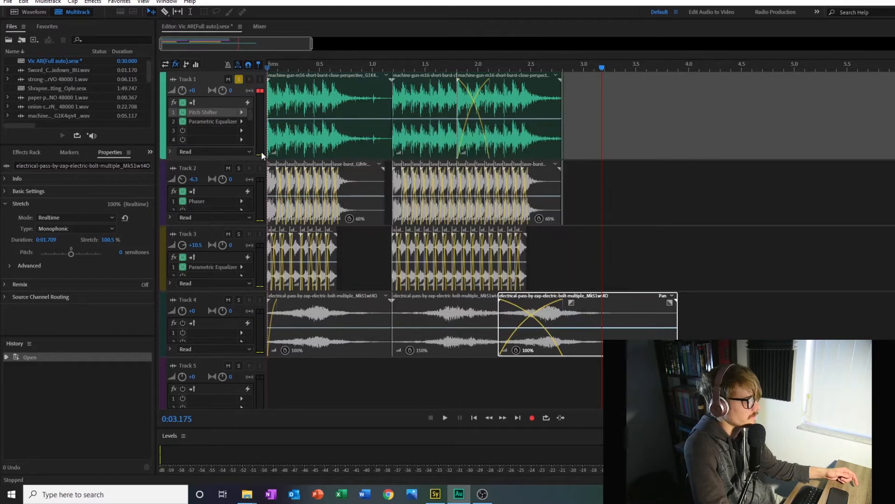
{"action": "double_click", "coordinate": [219, 120]}
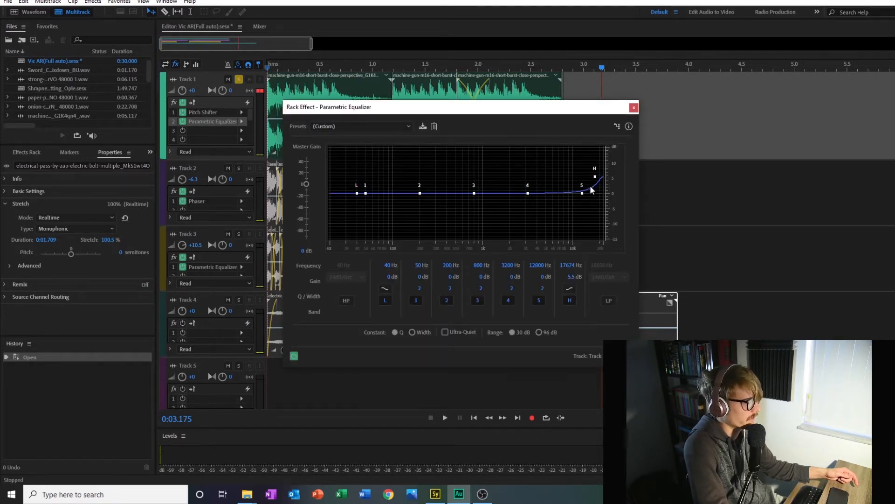
{"action": "left_click", "coordinate": [634, 109]}
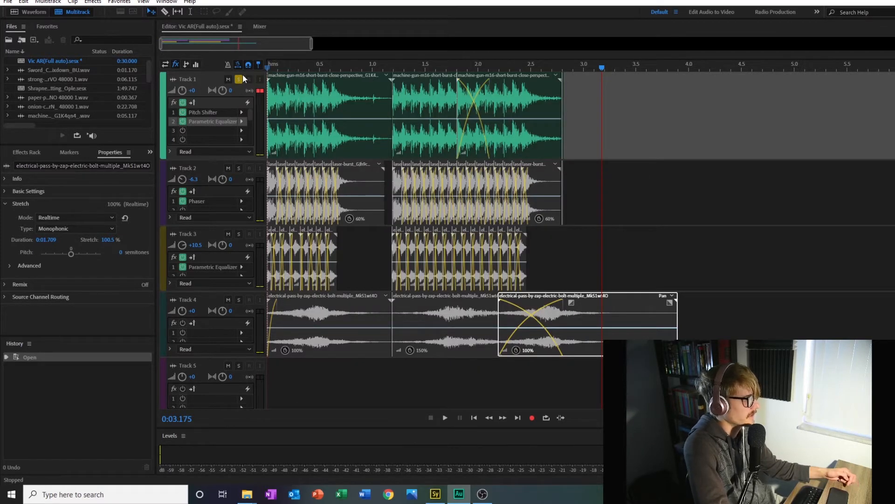
Step: Bypass all of Track 1's effects and play the soloed track from the start to hear the dry sound
{"action": "left_click", "coordinate": [183, 102]}
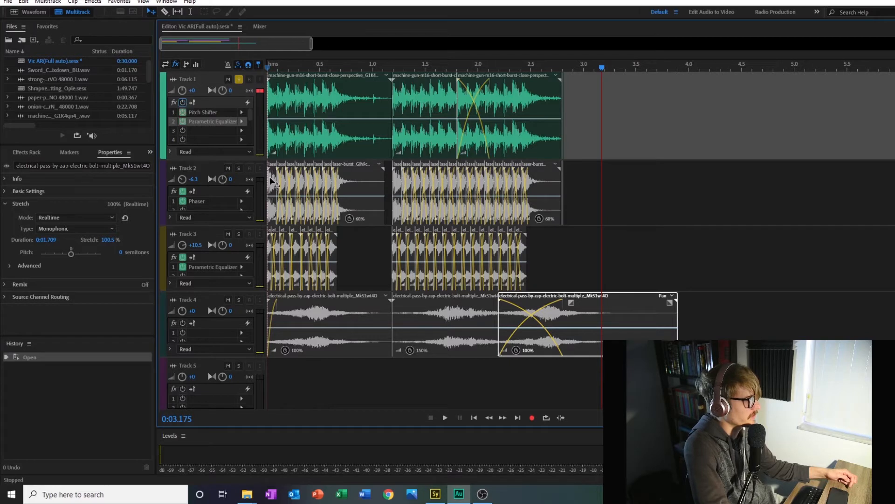
{"action": "key", "text": "Home"}
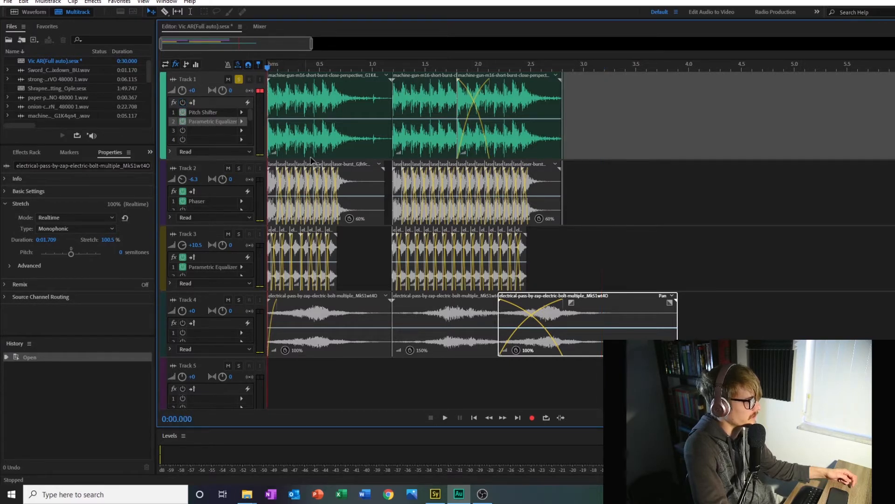
{"action": "left_click", "coordinate": [443, 417]}
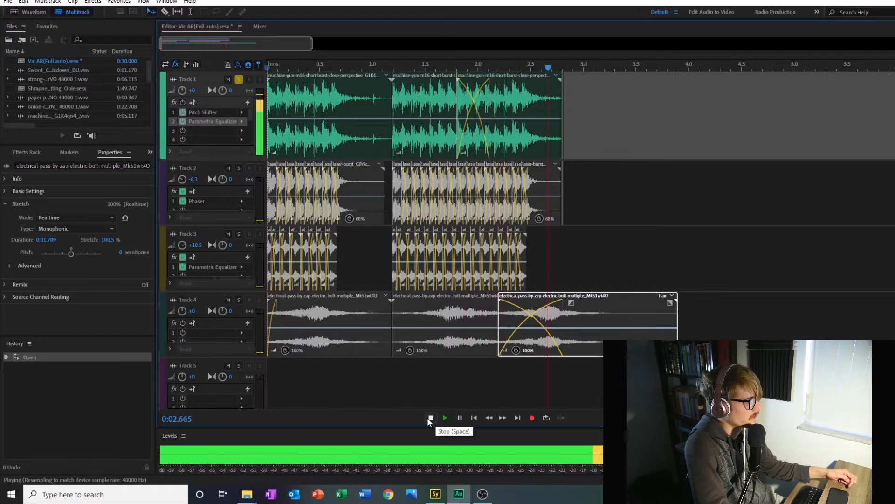
{"action": "left_click", "coordinate": [431, 418]}
Step: Re-enable Track 1's effects and play the soloed track from the start for comparison
{"action": "left_click", "coordinate": [183, 114]}
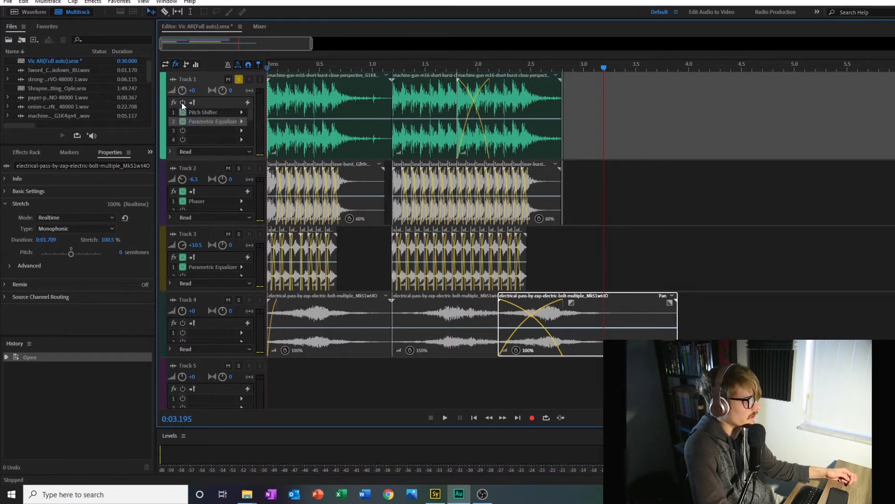
{"action": "left_click", "coordinate": [268, 69]}
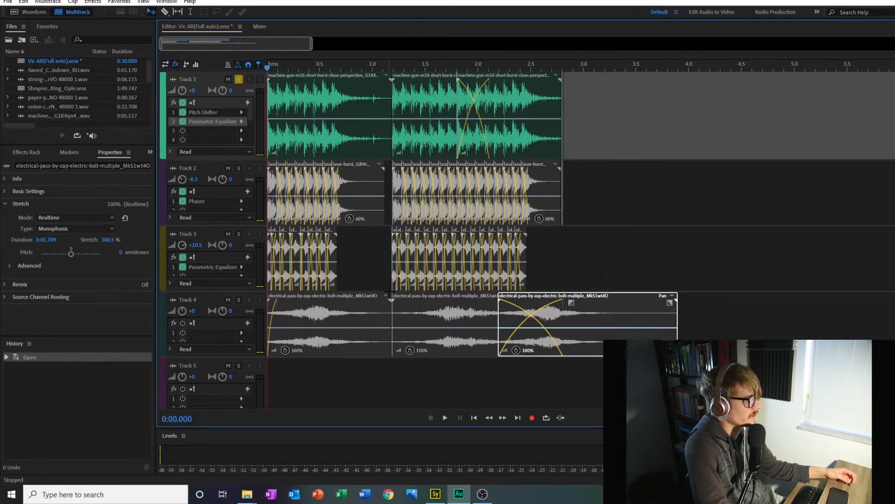
{"action": "left_click", "coordinate": [442, 414]}
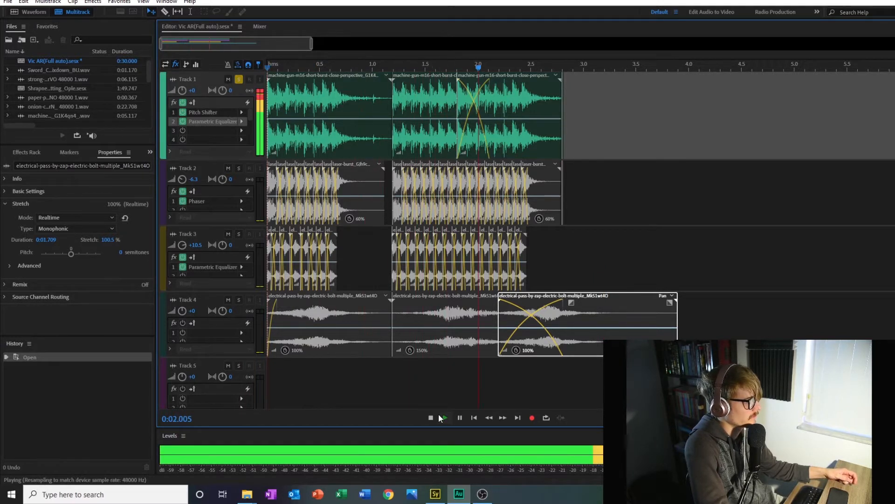
{"action": "left_click", "coordinate": [431, 418]}
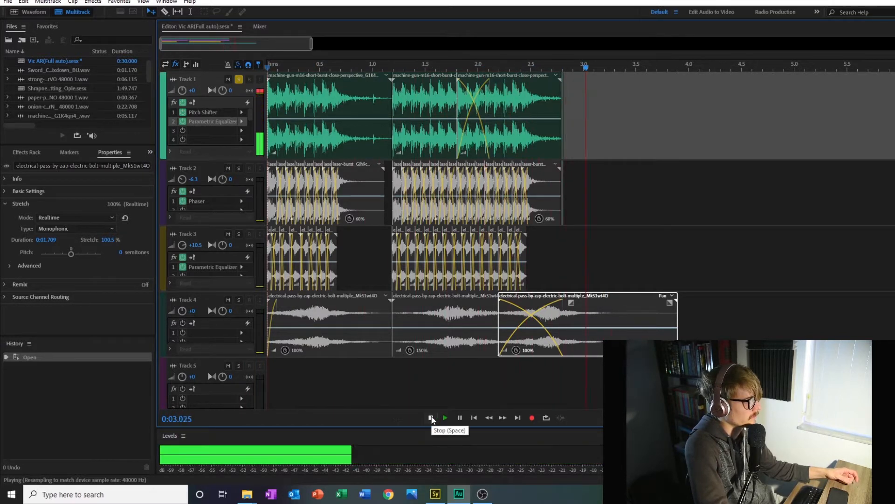
Step: Return the playhead to the start and solo Track 2 in place of Track 1
{"action": "left_click", "coordinate": [267, 69]}
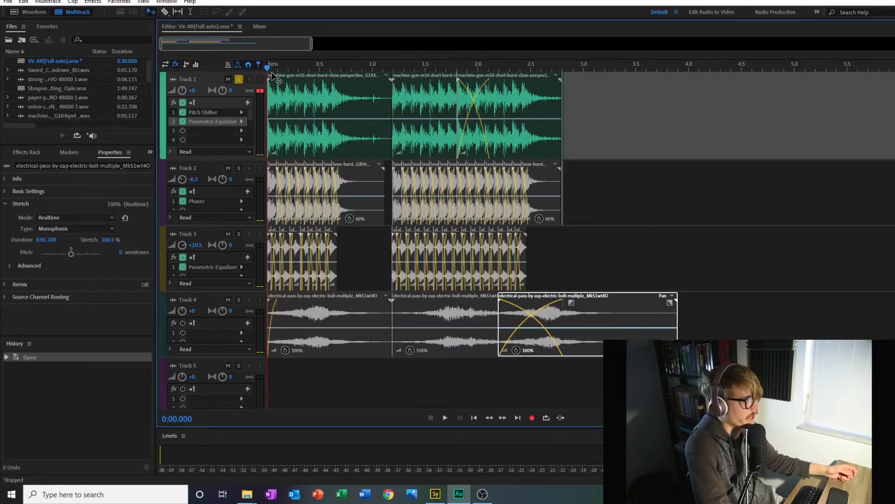
{"action": "left_click", "coordinate": [239, 80]}
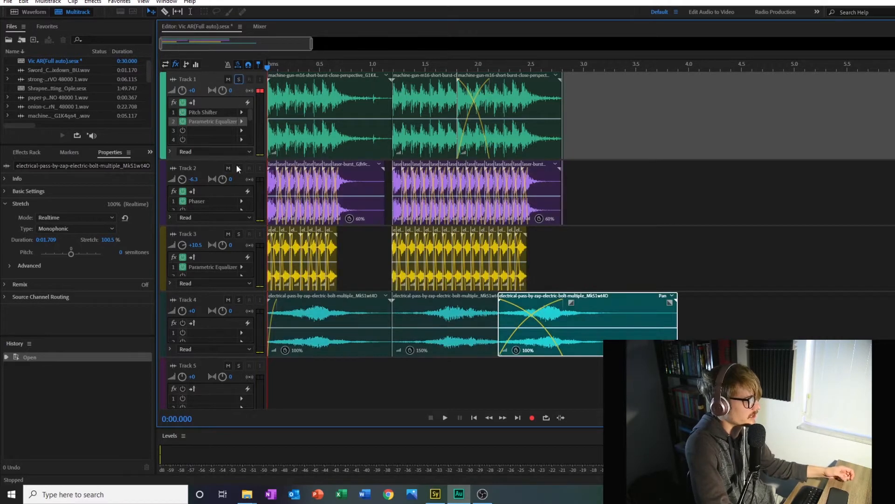
{"action": "left_click", "coordinate": [238, 169]}
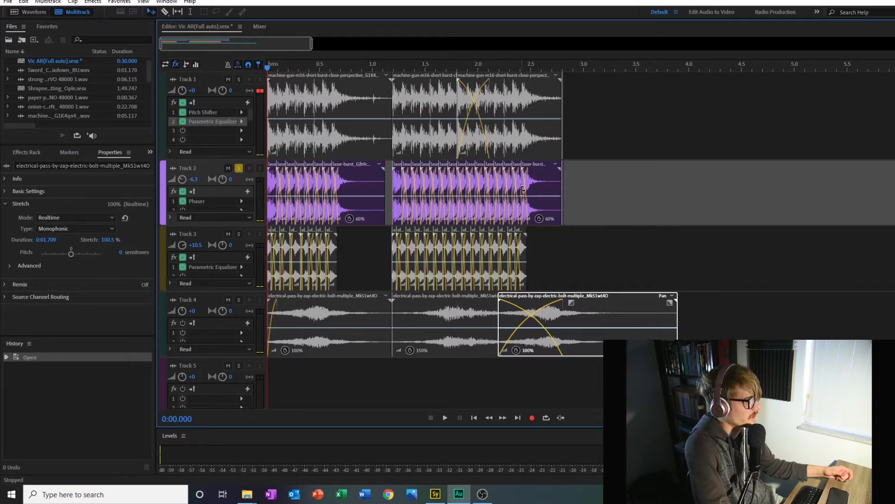
Step: Open the last laser-burst clip on Track 2 in the waveform editor and play the single shot
{"action": "left_click", "coordinate": [536, 182]}
{"action": "double_click", "coordinate": [536, 182]}
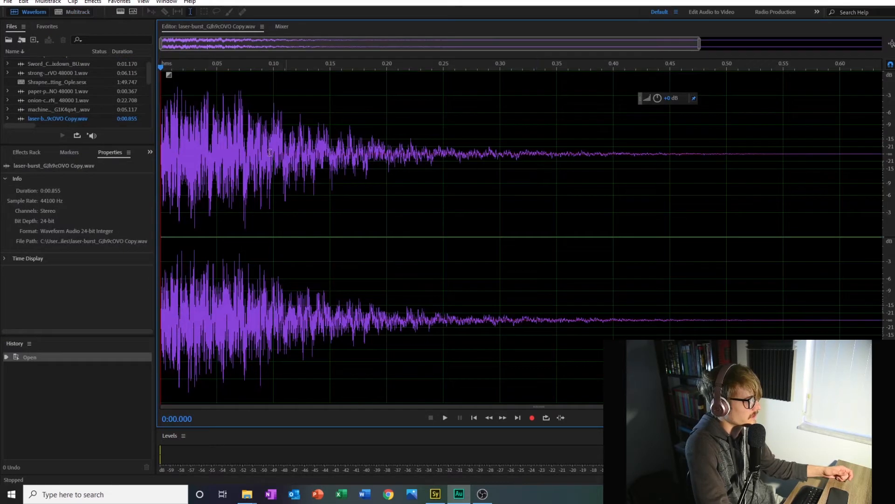
{"action": "left_click", "coordinate": [445, 418]}
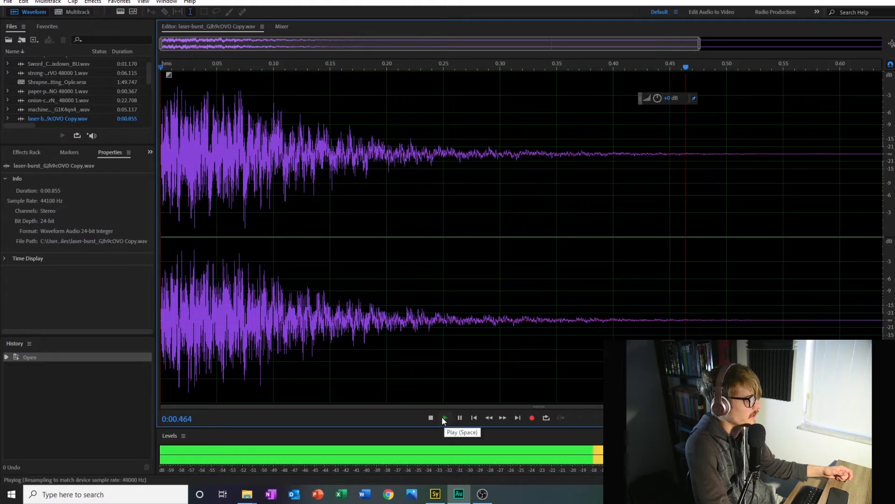
{"action": "left_click_drag", "start_coordinate": [362, 44], "coordinate": [160, 37]}
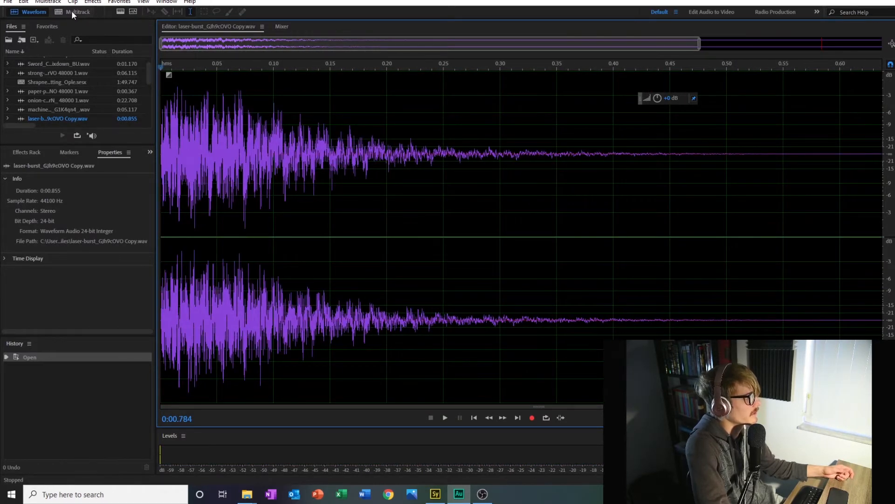
Step: Return to the multitrack session and listen to the soloed Track 2 with its Phaser effect
{"action": "left_click", "coordinate": [72, 12]}
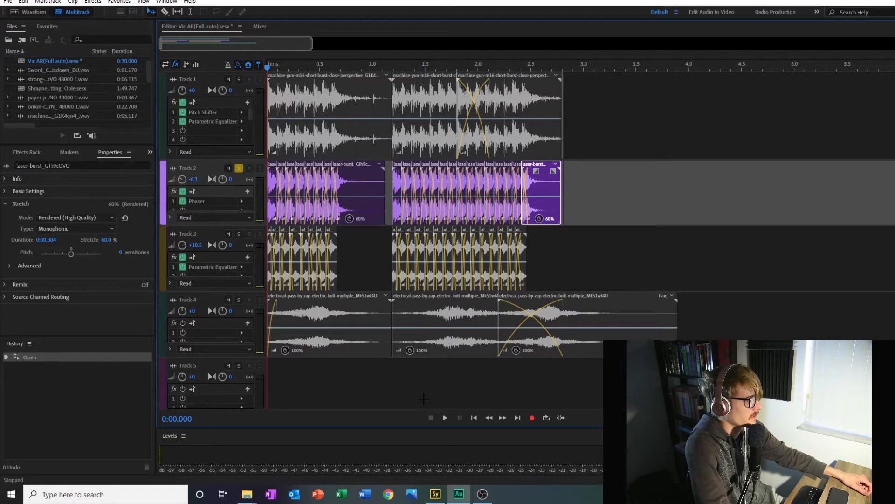
{"action": "left_click", "coordinate": [445, 417]}
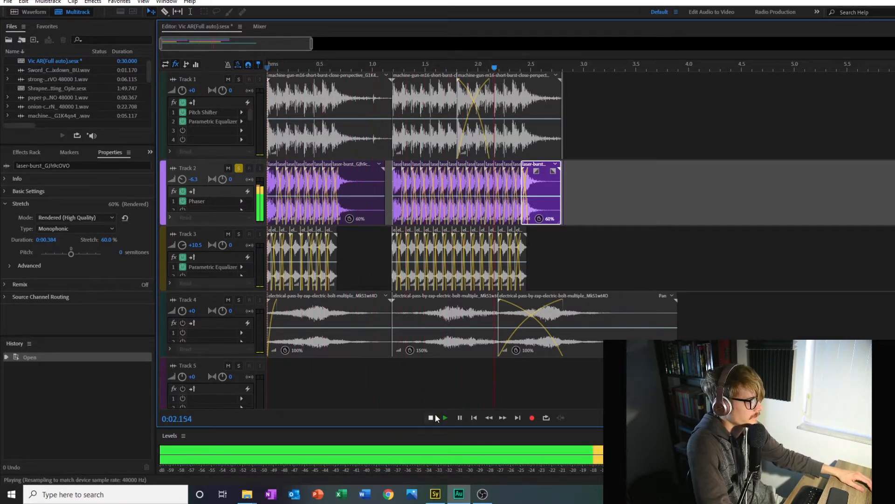
{"action": "left_click", "coordinate": [431, 417]}
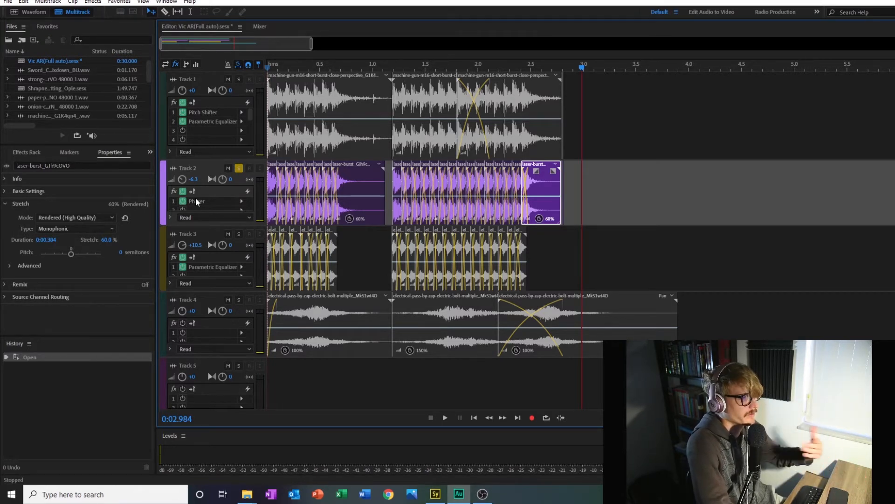
{"action": "double_click", "coordinate": [196, 201]}
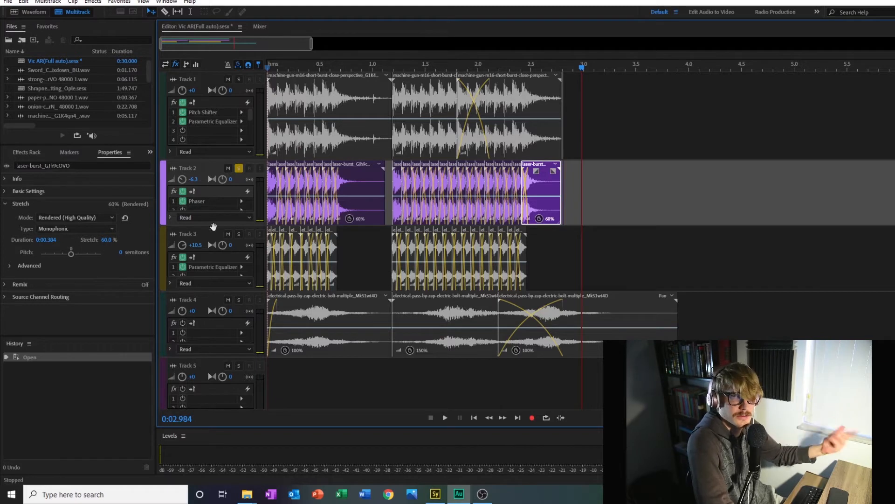
Step: Solo Track 1 along with Track 2 and play both layers together
{"action": "left_click", "coordinate": [239, 79]}
{"action": "left_click", "coordinate": [444, 418]}
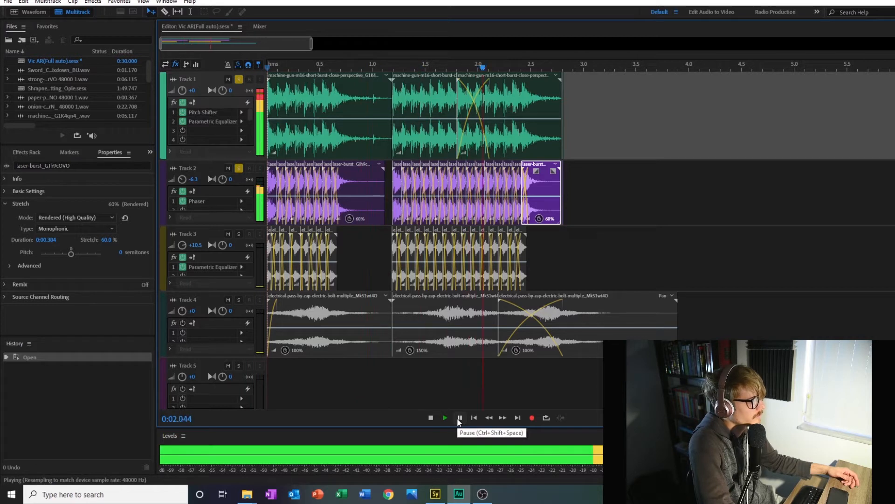
{"action": "left_click", "coordinate": [430, 417]}
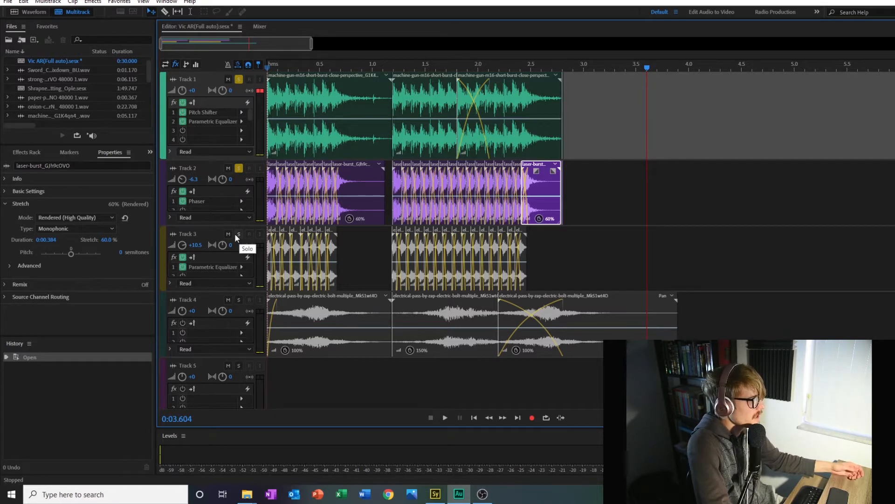
Step: Solo only Track 3 in place of Tracks 1 and 2 and play it from the start
{"action": "left_click", "coordinate": [238, 168]}
{"action": "left_click", "coordinate": [239, 79]}
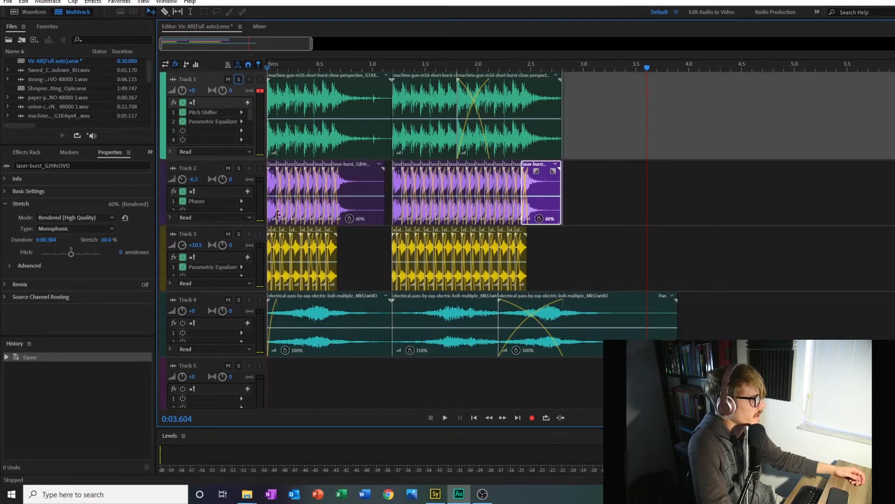
{"action": "left_click", "coordinate": [238, 234]}
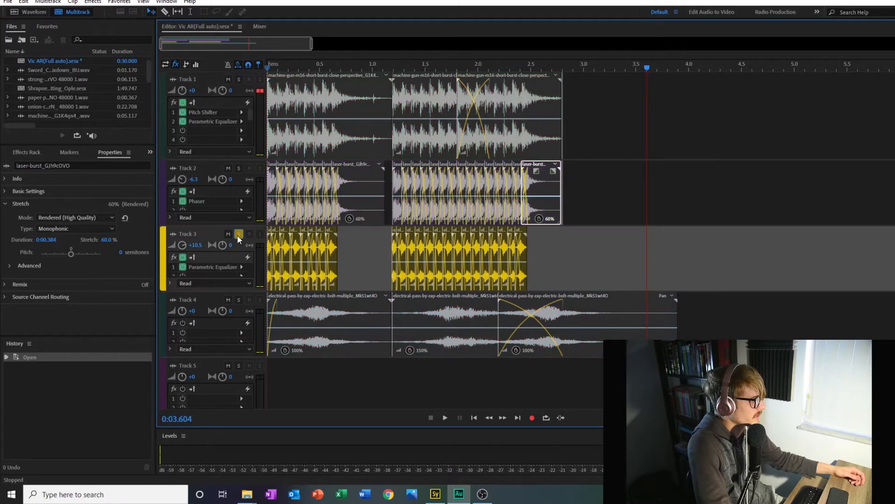
{"action": "left_click", "coordinate": [267, 69]}
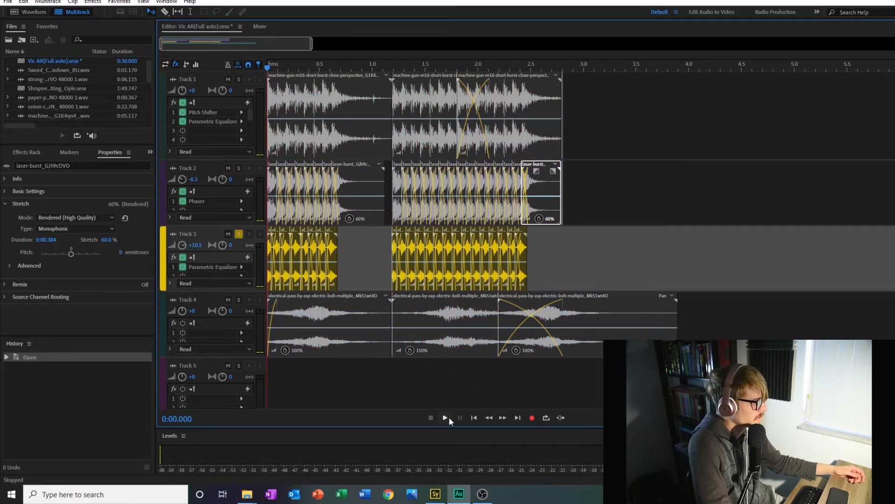
{"action": "left_click", "coordinate": [445, 417]}
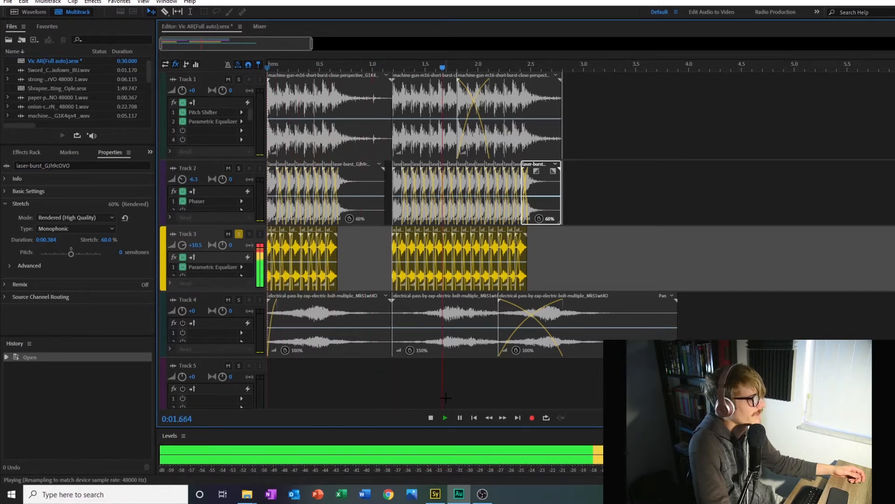
{"action": "left_click", "coordinate": [432, 417]}
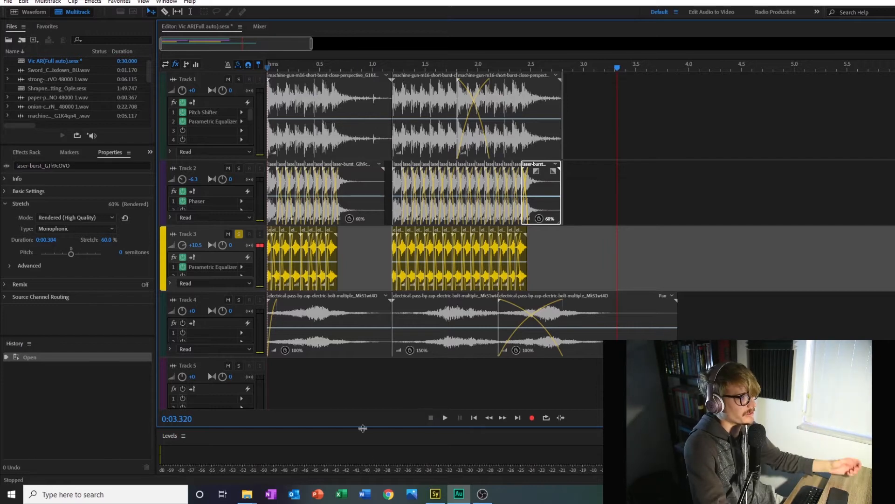
Step: Solo only Track 4 in place of Track 3 and play the electric-zap layer from the start
{"action": "left_click", "coordinate": [239, 233]}
{"action": "left_click", "coordinate": [237, 300]}
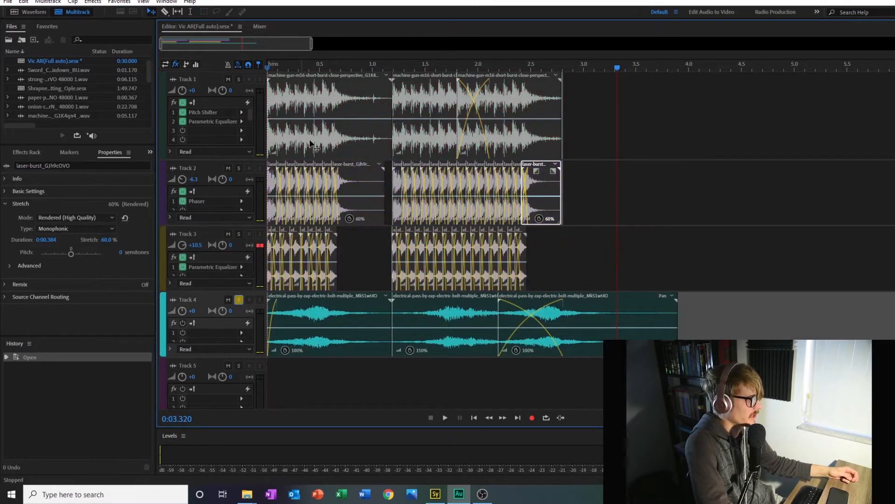
{"action": "left_click", "coordinate": [266, 66]}
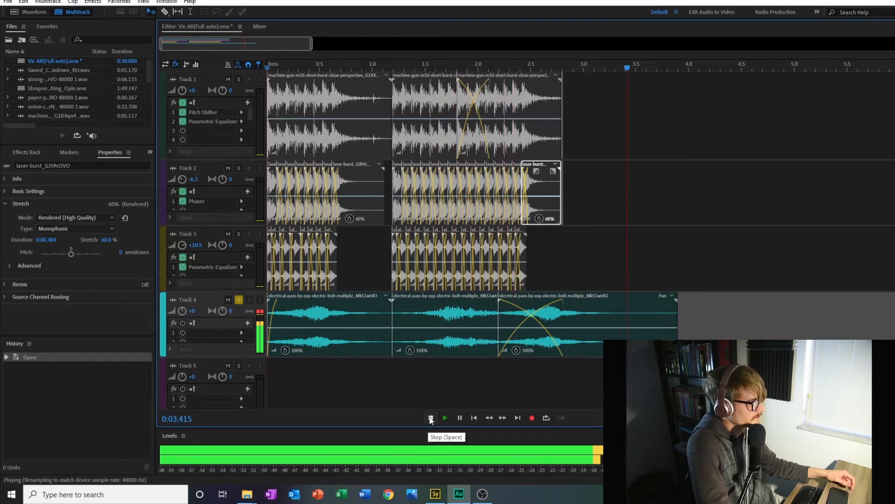
{"action": "left_click", "coordinate": [431, 417]}
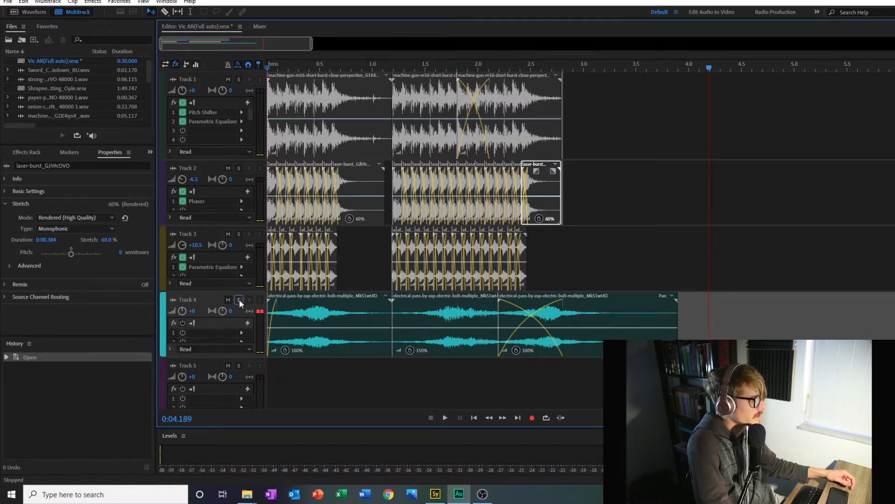
Step: Take Track 4 out of solo and play the complete rifle mix from the start
{"action": "left_click", "coordinate": [238, 300]}
{"action": "left_click", "coordinate": [268, 69]}
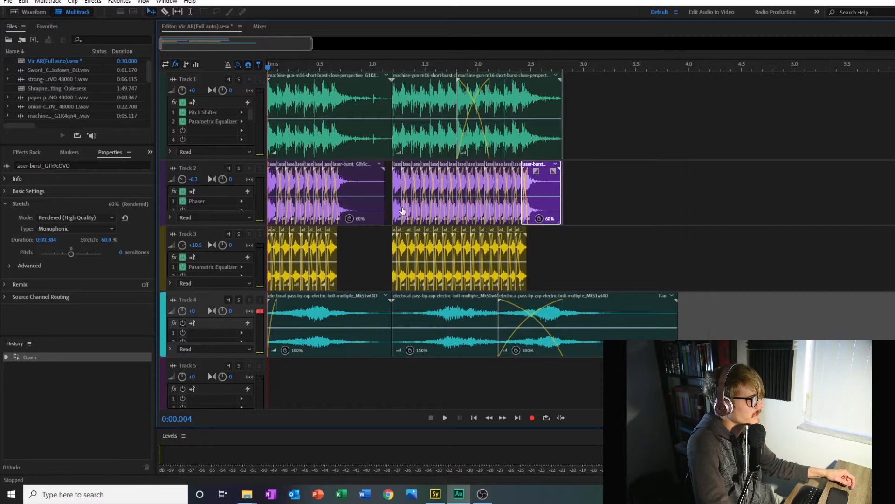
{"action": "left_click", "coordinate": [443, 417]}
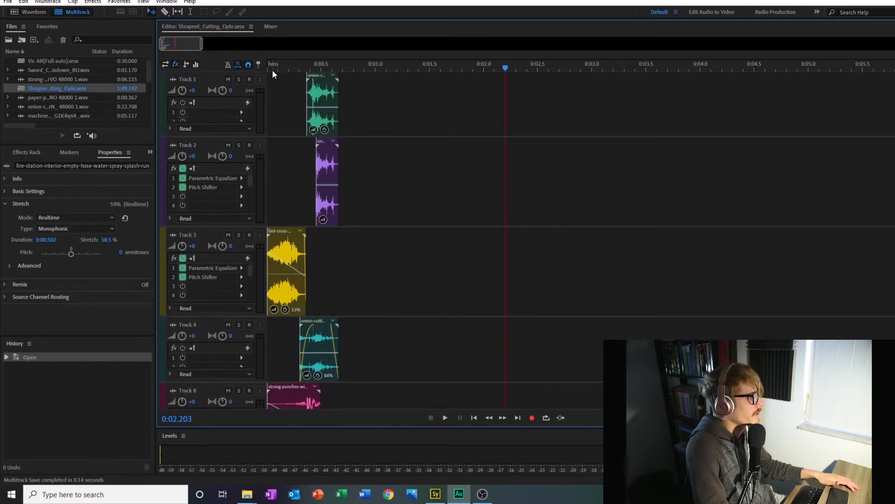
Step: Play the full mix of the Shrapnel_Cutting_Ople session from the start
{"action": "left_click", "coordinate": [268, 68]}
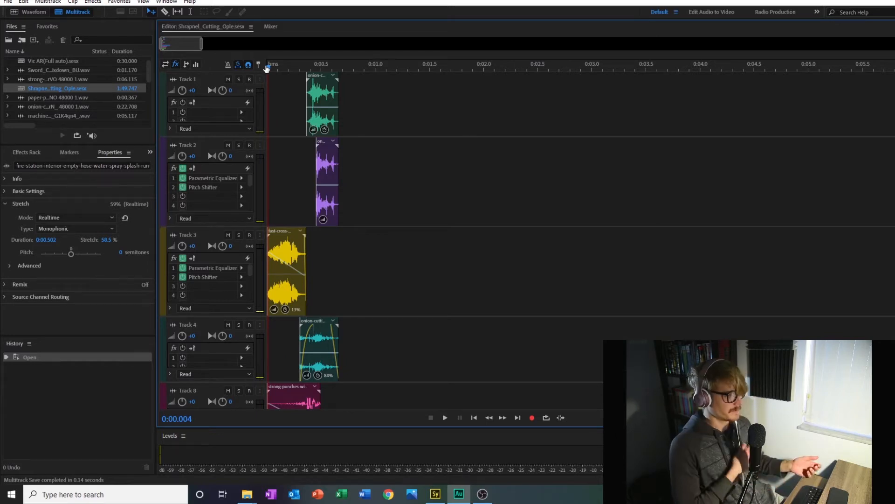
{"action": "left_click", "coordinate": [446, 418]}
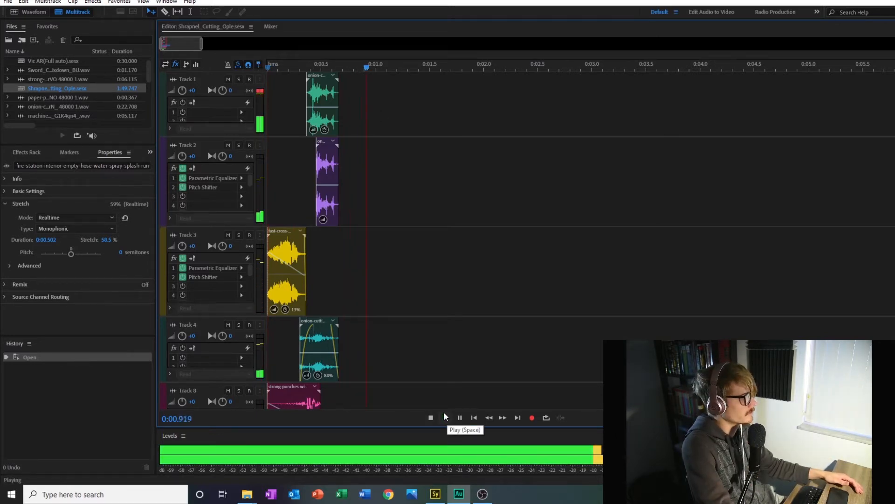
{"action": "left_click", "coordinate": [431, 417]}
Step: Solo Track 5 in the Shrapnel_Cutting_Ople session and play it from the start
{"action": "scroll", "coordinate": [439, 287], "scroll_direction": "down", "scroll_amount": 10}
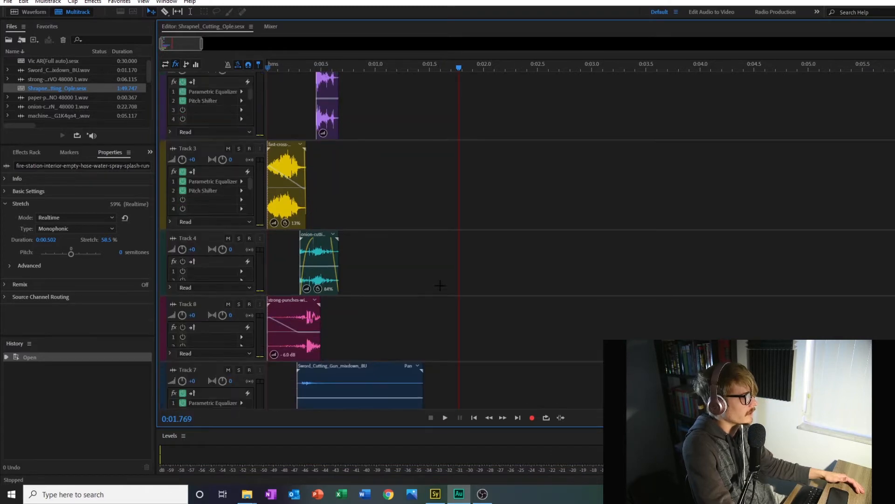
{"action": "scroll", "coordinate": [441, 282], "scroll_direction": "up", "scroll_amount": 5}
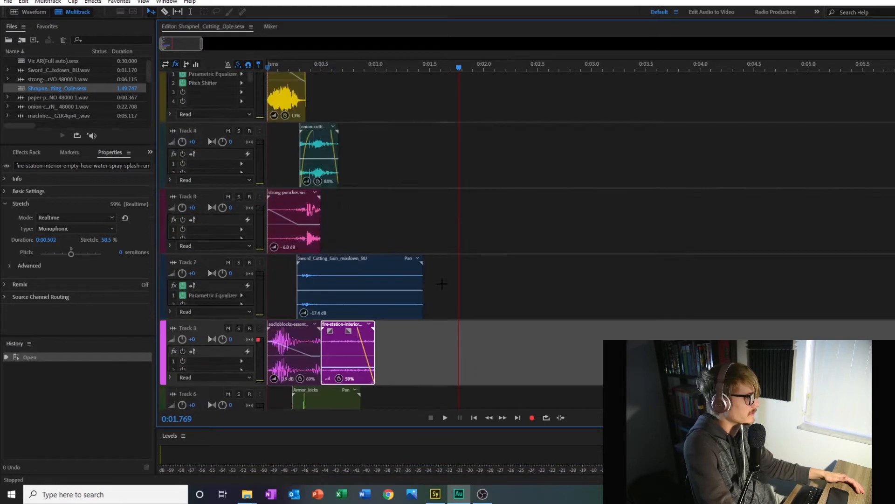
{"action": "scroll", "coordinate": [440, 285], "scroll_direction": "down", "scroll_amount": 5}
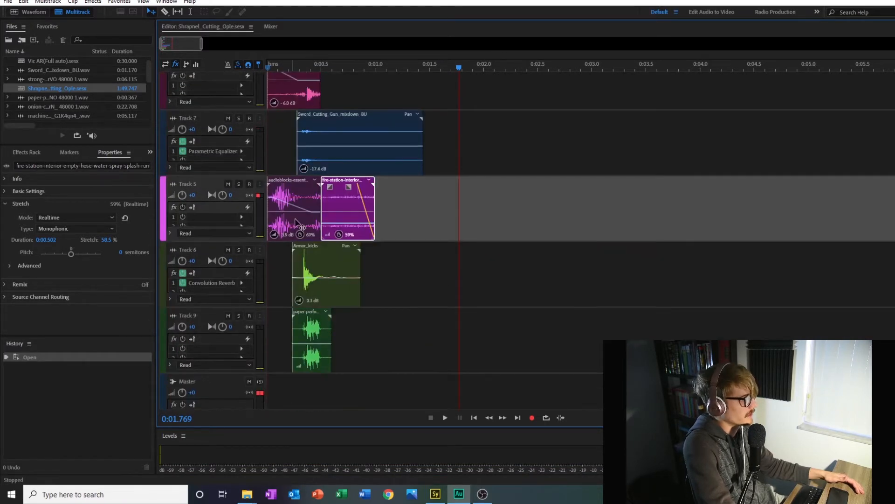
{"action": "scroll", "coordinate": [466, 236], "scroll_direction": "up", "scroll_amount": 3}
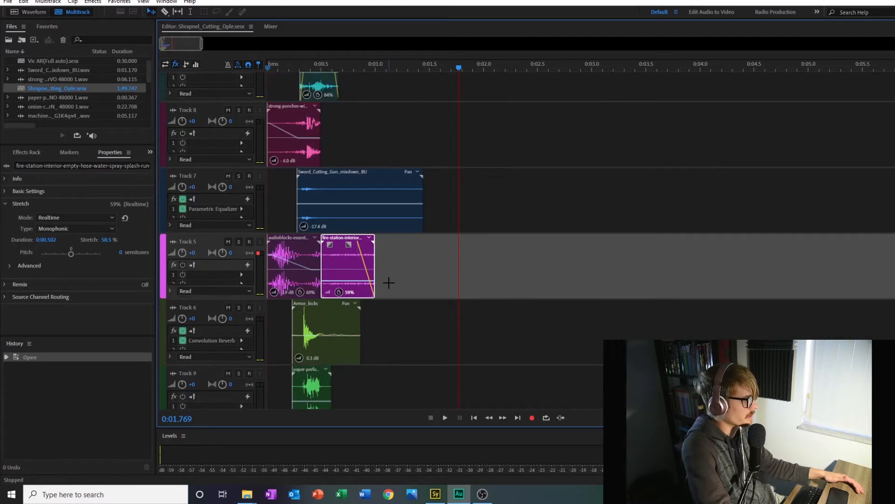
{"action": "left_click", "coordinate": [238, 242]}
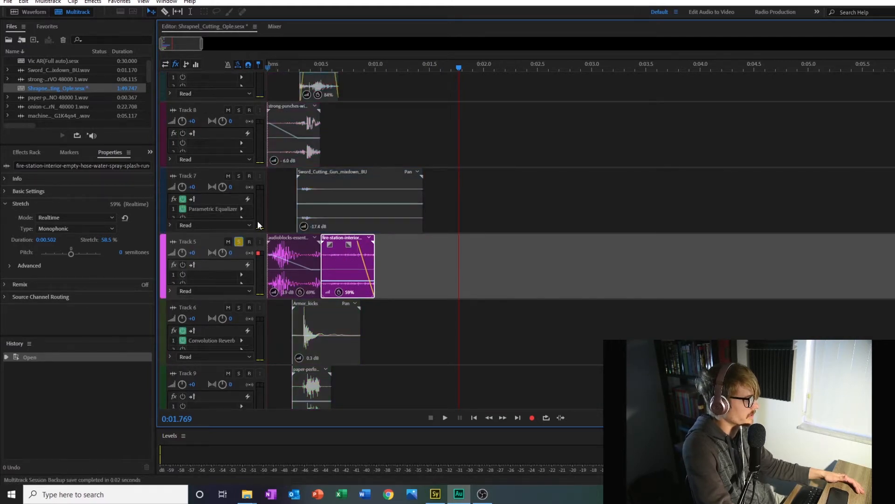
{"action": "left_click", "coordinate": [265, 70]}
{"action": "left_click", "coordinate": [444, 418]}
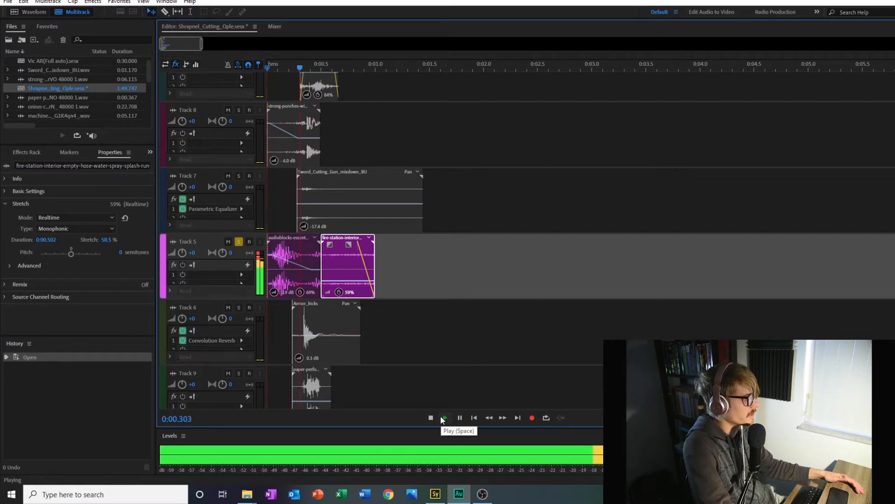
{"action": "left_click", "coordinate": [431, 418]}
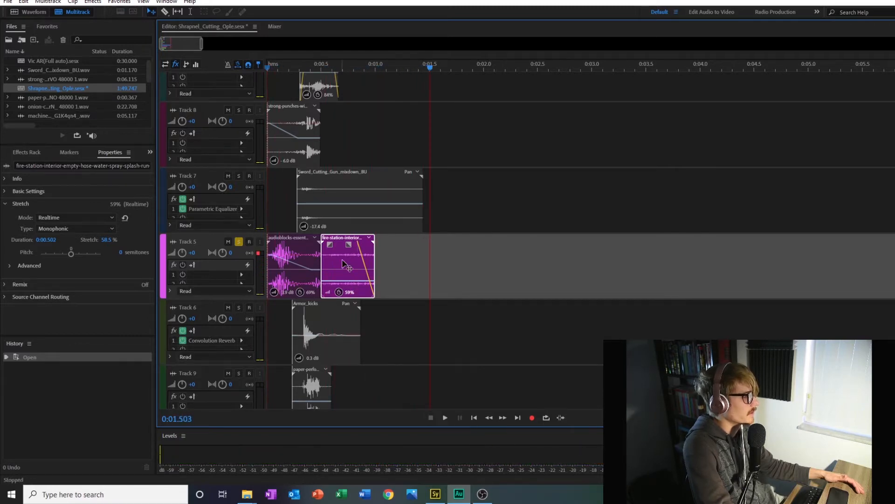
Step: Solo Track 3 along with Track 5 and play both layers from the start twice
{"action": "key", "text": "Home"}
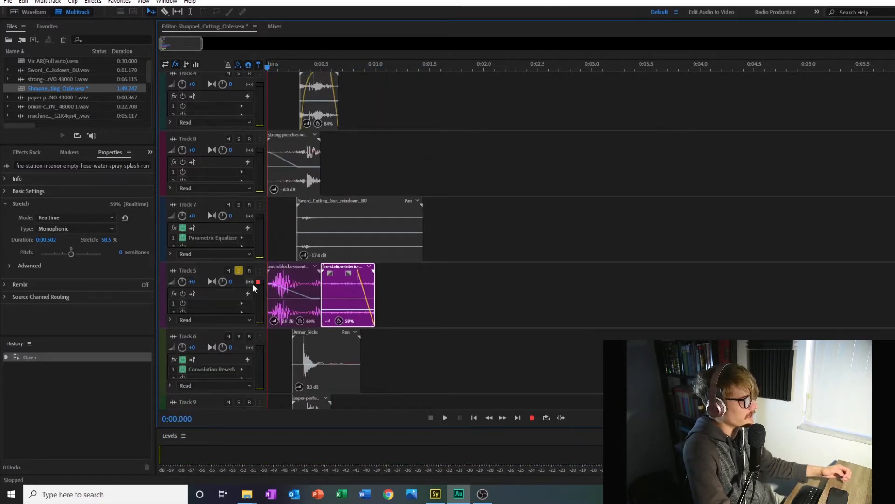
{"action": "scroll", "coordinate": [287, 298], "scroll_direction": "up", "scroll_amount": 3}
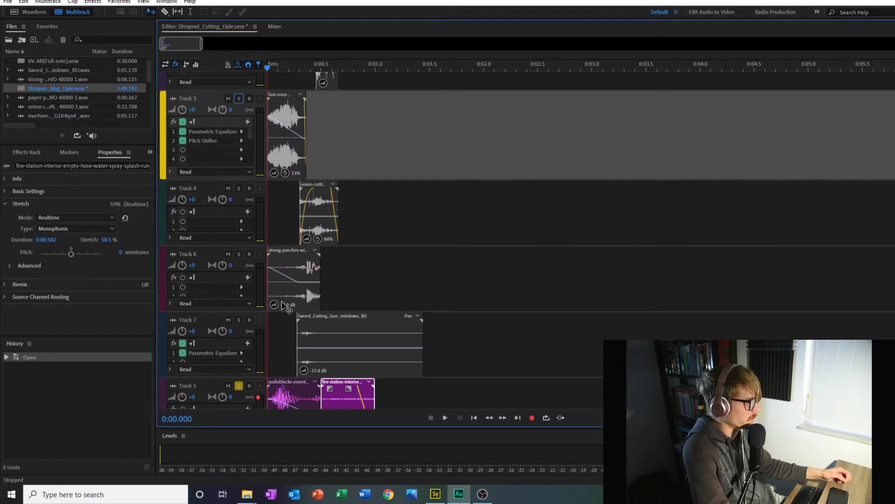
{"action": "left_click", "coordinate": [237, 99]}
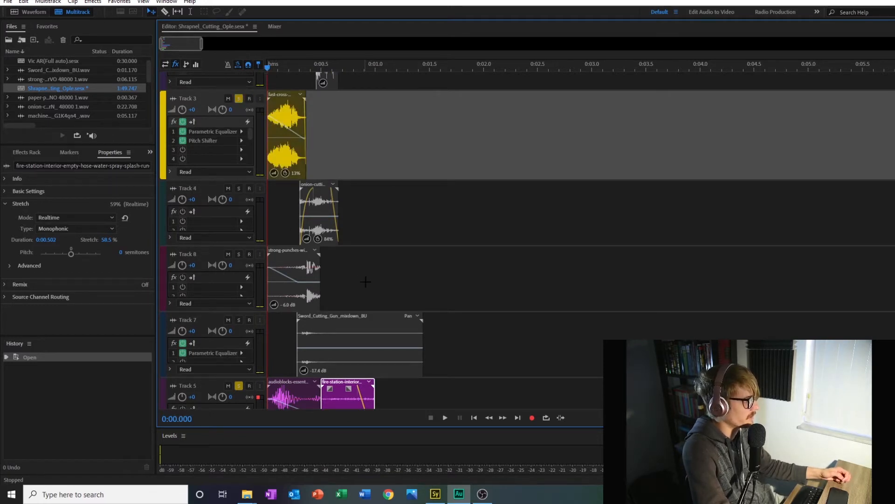
{"action": "left_click", "coordinate": [445, 418]}
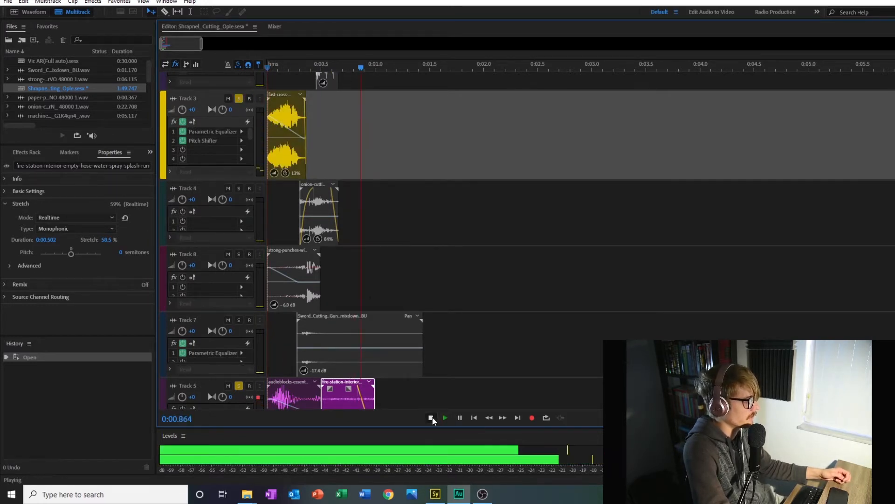
{"action": "left_click", "coordinate": [431, 417]}
{"action": "left_click", "coordinate": [268, 69]}
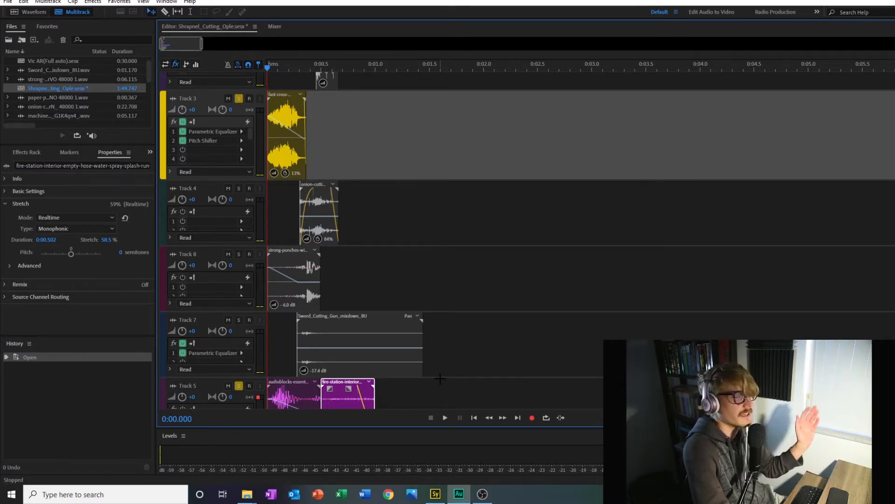
{"action": "left_click", "coordinate": [445, 418]}
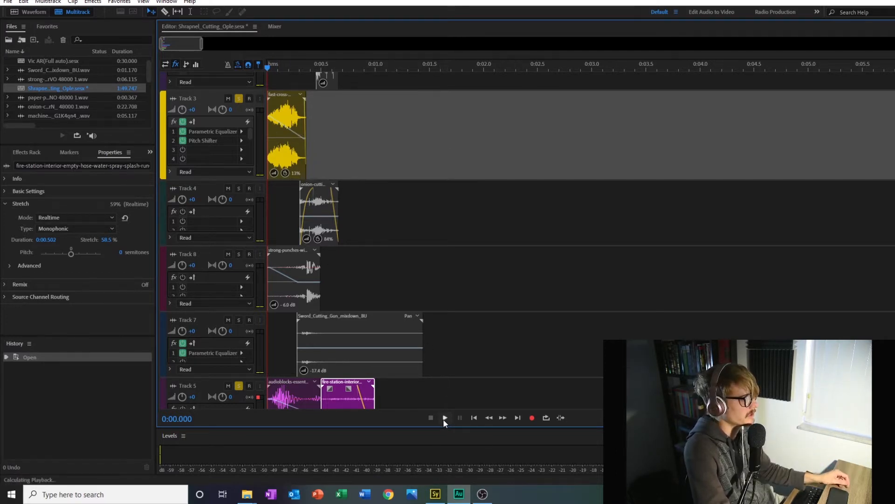
{"action": "left_click", "coordinate": [431, 418]}
Step: Solo only Track 8, the strong-punches layer, taking Tracks 3 and 5 out of solo
{"action": "scroll", "coordinate": [446, 336], "scroll_direction": "down", "scroll_amount": 3}
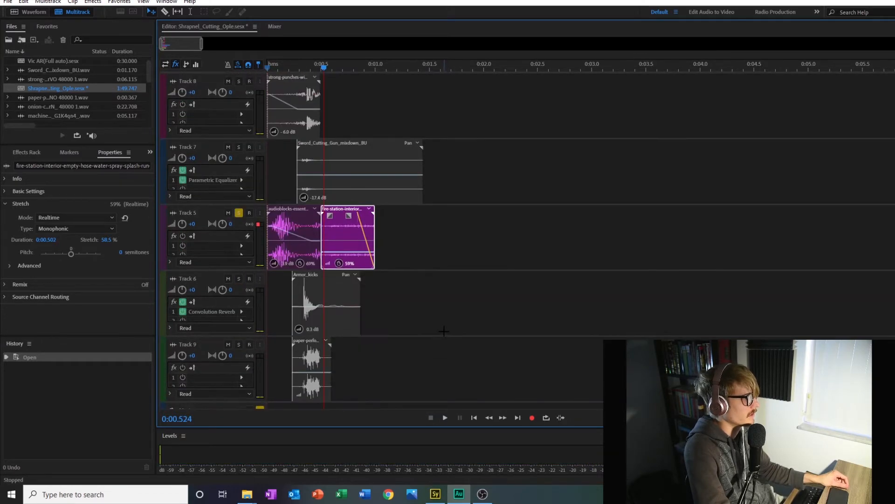
{"action": "scroll", "coordinate": [420, 326], "scroll_direction": "up", "scroll_amount": 6}
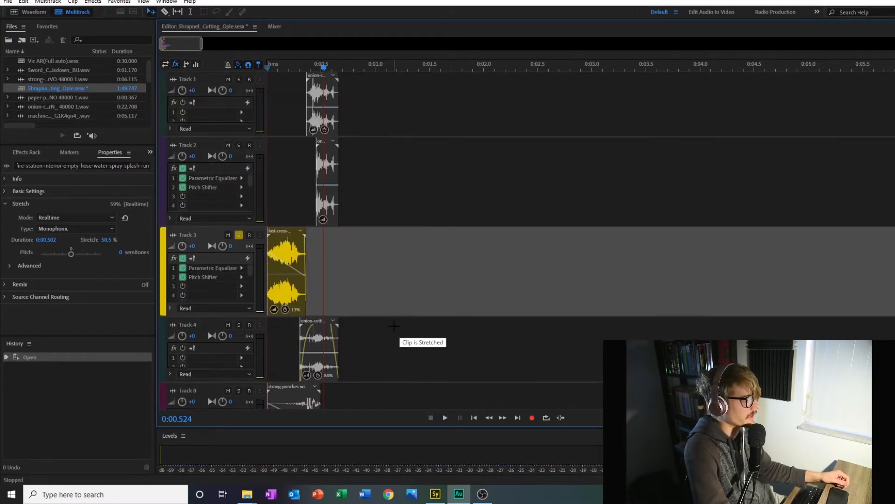
{"action": "scroll", "coordinate": [399, 332], "scroll_direction": "down", "scroll_amount": 3}
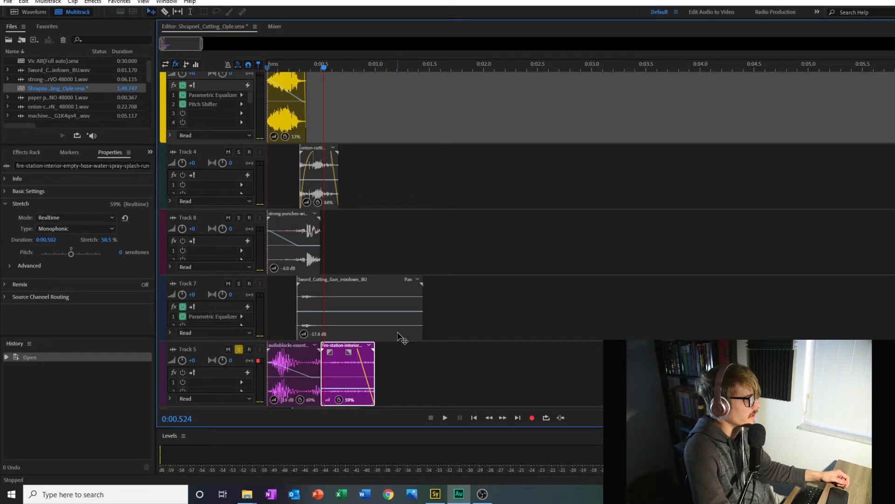
{"action": "scroll", "coordinate": [384, 326], "scroll_direction": "down", "scroll_amount": 3}
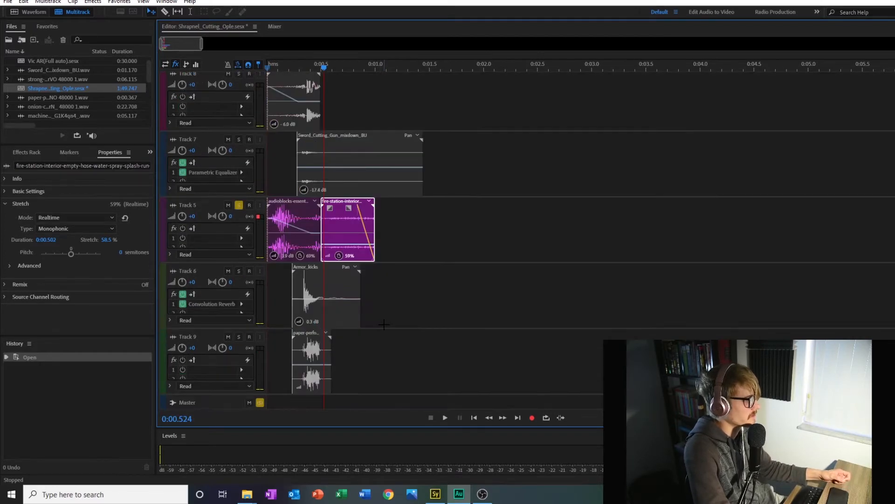
{"action": "scroll", "coordinate": [384, 325], "scroll_direction": "down", "scroll_amount": 1}
{"action": "scroll", "coordinate": [384, 324], "scroll_direction": "up", "scroll_amount": 5}
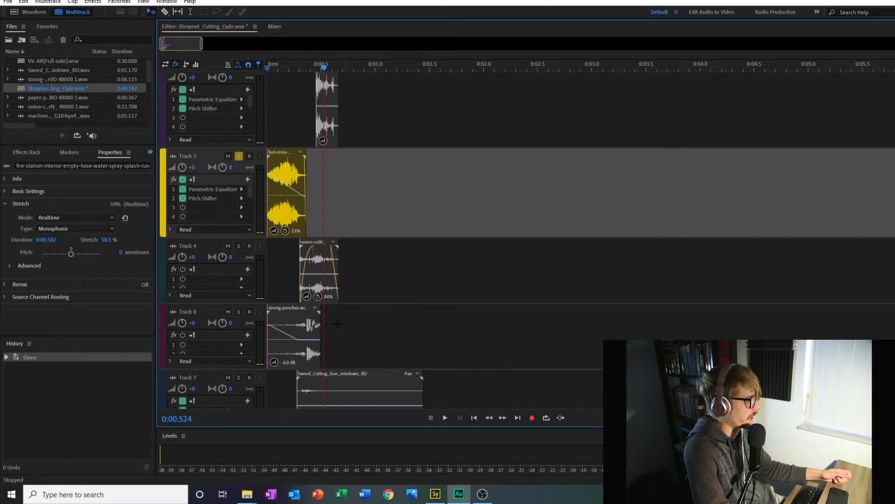
{"action": "scroll", "coordinate": [406, 305], "scroll_direction": "down", "scroll_amount": 1}
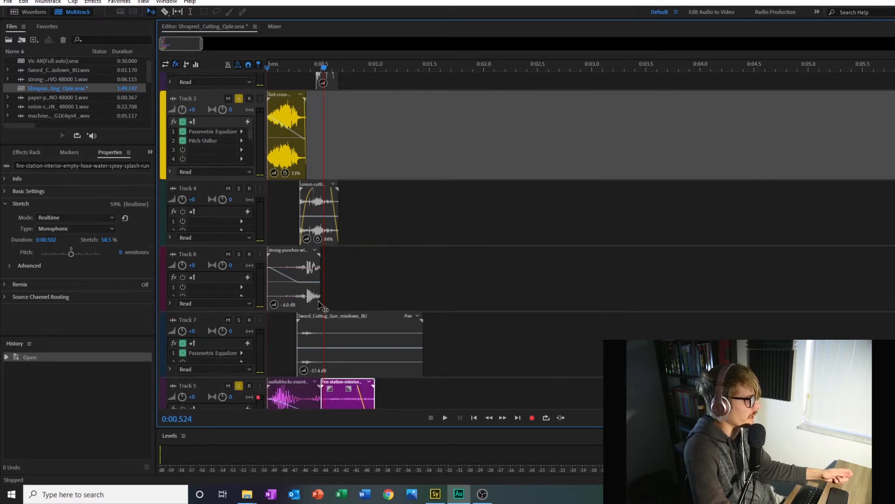
{"action": "left_click", "coordinate": [238, 255]}
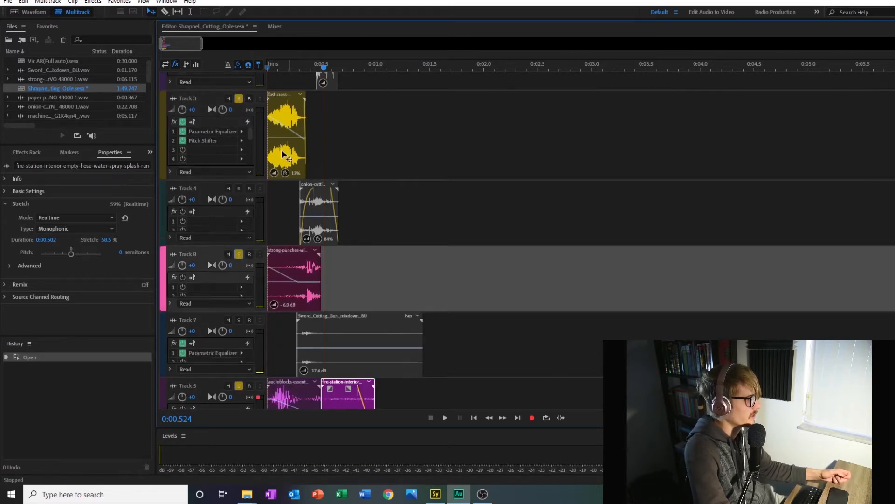
{"action": "left_click", "coordinate": [238, 98]}
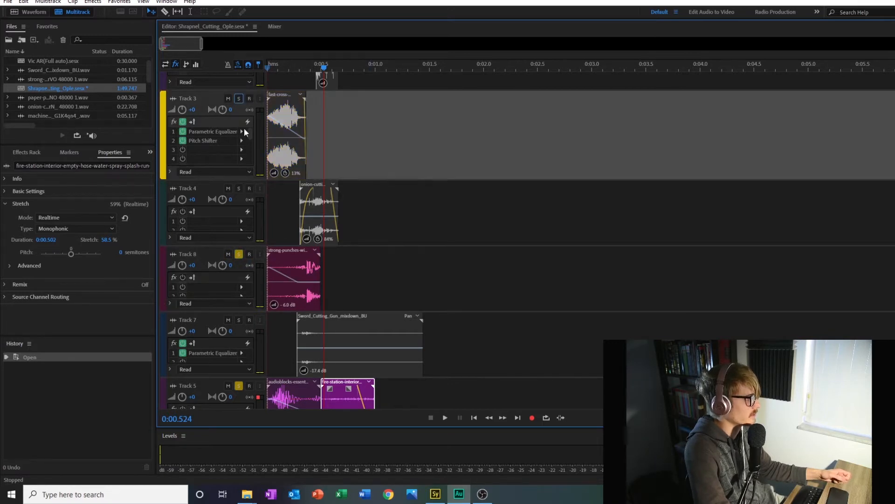
{"action": "left_click", "coordinate": [238, 385]}
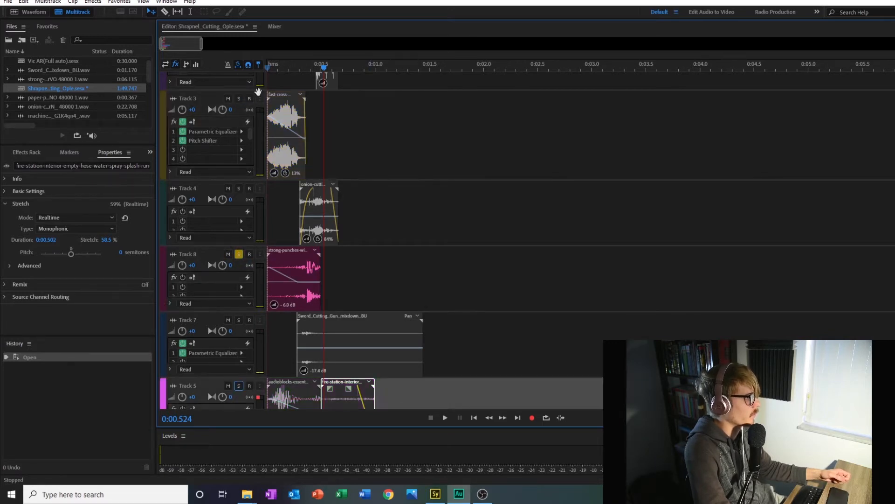
Step: Play the soloed Track 8 from the start
{"action": "left_click", "coordinate": [266, 63]}
{"action": "left_click", "coordinate": [445, 418]}
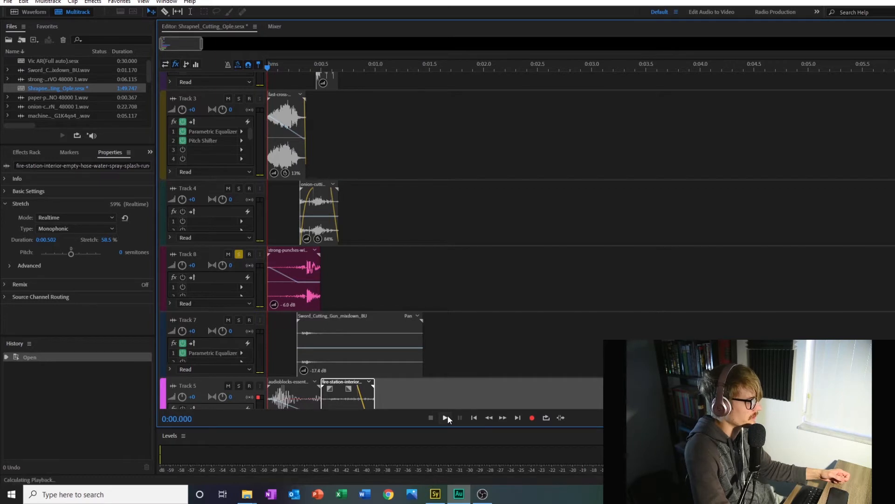
{"action": "left_click", "coordinate": [445, 417]}
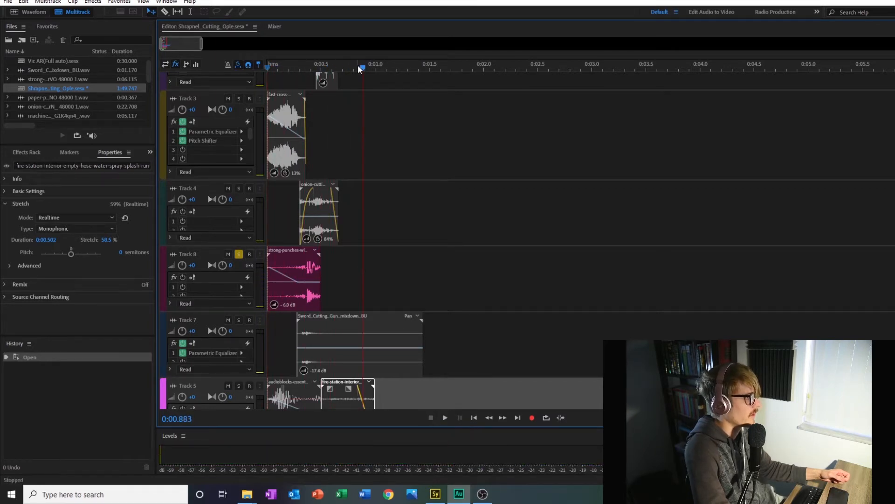
Step: Return the playhead to the start, mute Track 3, and solo Track 5 alongside Track 8
{"action": "left_click_drag", "start_coordinate": [361, 68], "coordinate": [265, 66]}
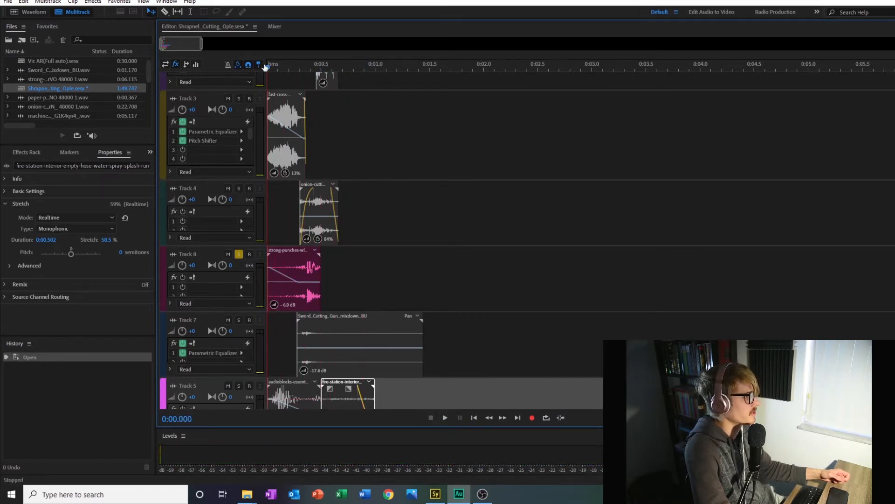
{"action": "left_click", "coordinate": [228, 98]}
{"action": "scroll", "coordinate": [250, 384], "scroll_direction": "down", "scroll_amount": 2}
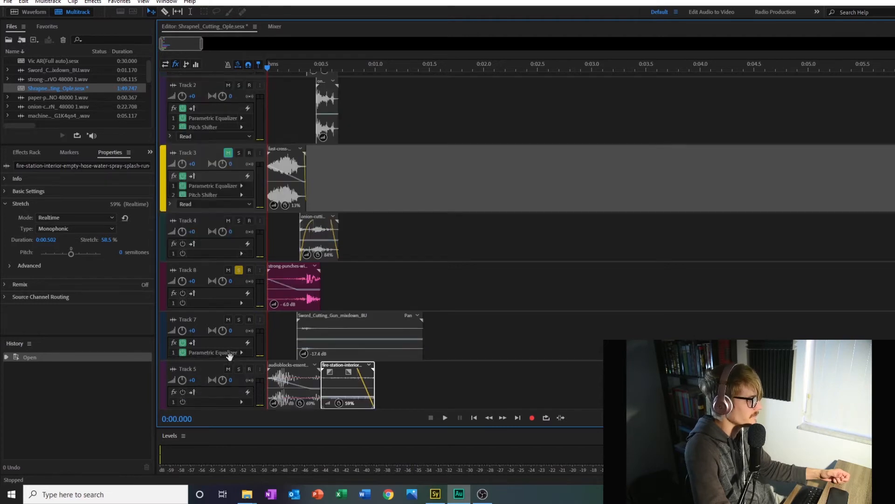
{"action": "left_click", "coordinate": [228, 368]}
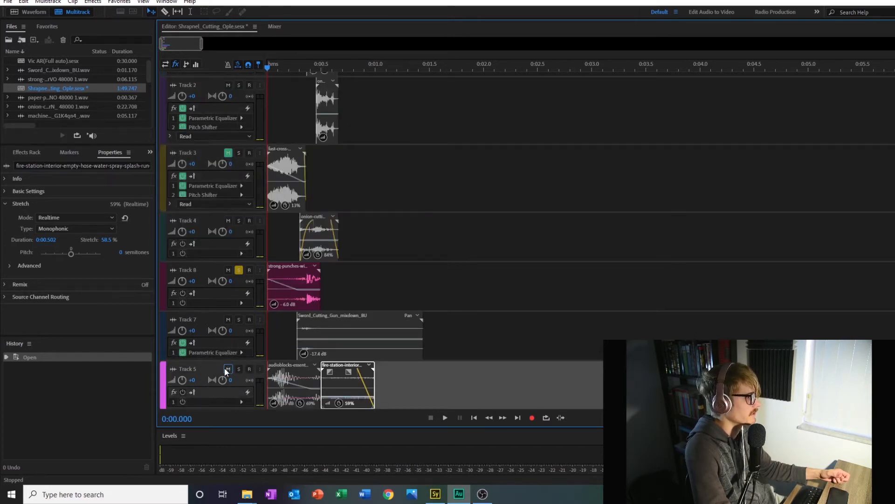
{"action": "left_click", "coordinate": [238, 369]}
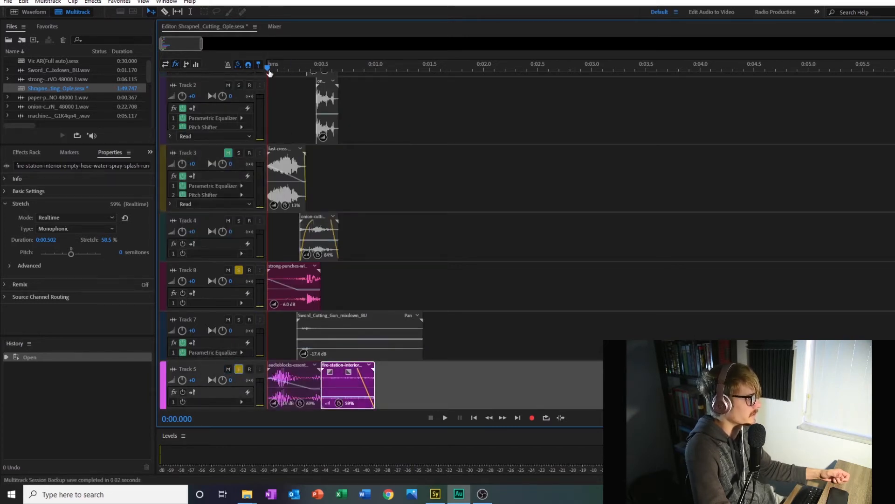
Step: Play the soloed Tracks 8 and 5 together from the start, stopping once both layers have been heard
{"action": "left_click", "coordinate": [445, 417]}
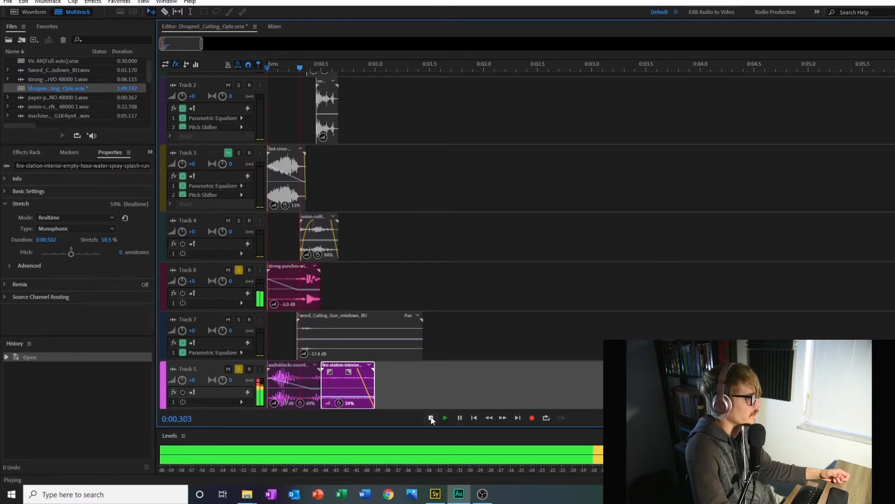
{"action": "left_click", "coordinate": [431, 418]}
{"action": "scroll", "coordinate": [456, 356], "scroll_direction": "down", "scroll_amount": 2}
{"action": "scroll", "coordinate": [455, 355], "scroll_direction": "up", "scroll_amount": 5}
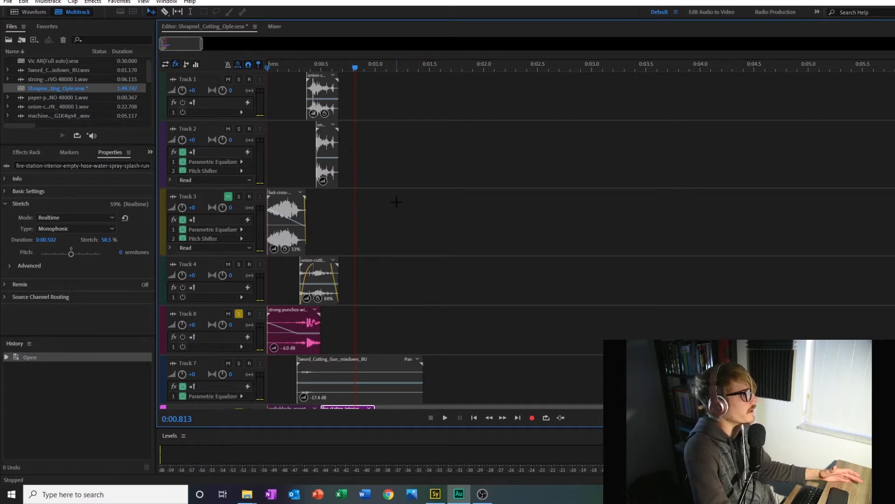
Step: Solo Track 6, the armor kicks layer, and Track 7, the sword-cutting layer, alongside Tracks 8 and 5
{"action": "scroll", "coordinate": [415, 312], "scroll_direction": "down", "scroll_amount": 3}
{"action": "scroll", "coordinate": [414, 310], "scroll_direction": "down", "scroll_amount": 2}
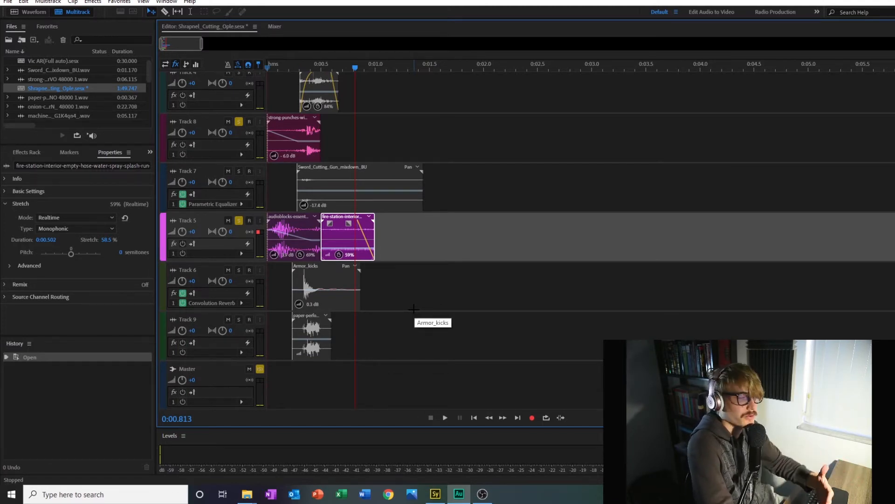
{"action": "left_click", "coordinate": [238, 269]}
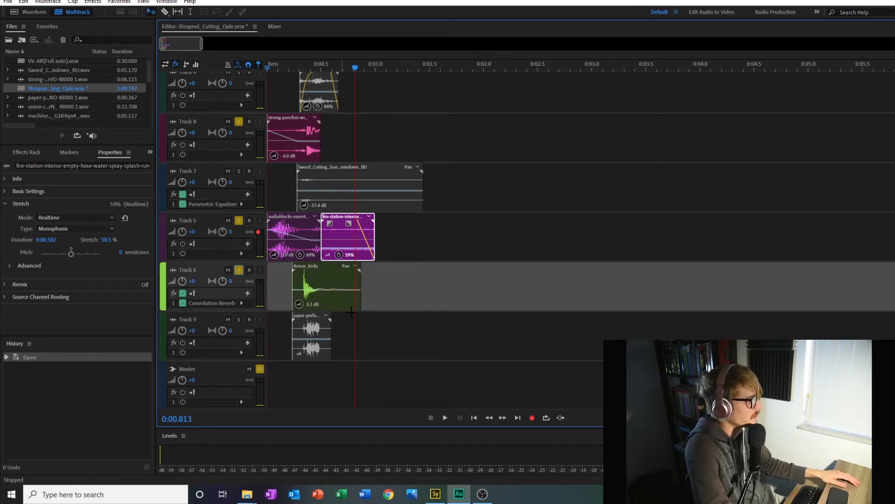
{"action": "scroll", "coordinate": [532, 335], "scroll_direction": "up", "scroll_amount": 3}
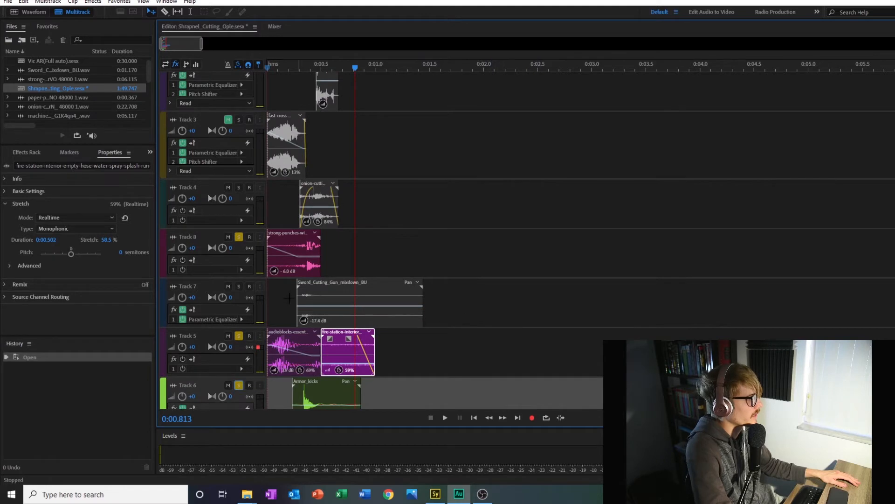
{"action": "left_click", "coordinate": [239, 287]}
{"action": "scroll", "coordinate": [438, 322], "scroll_direction": "down", "scroll_amount": 3}
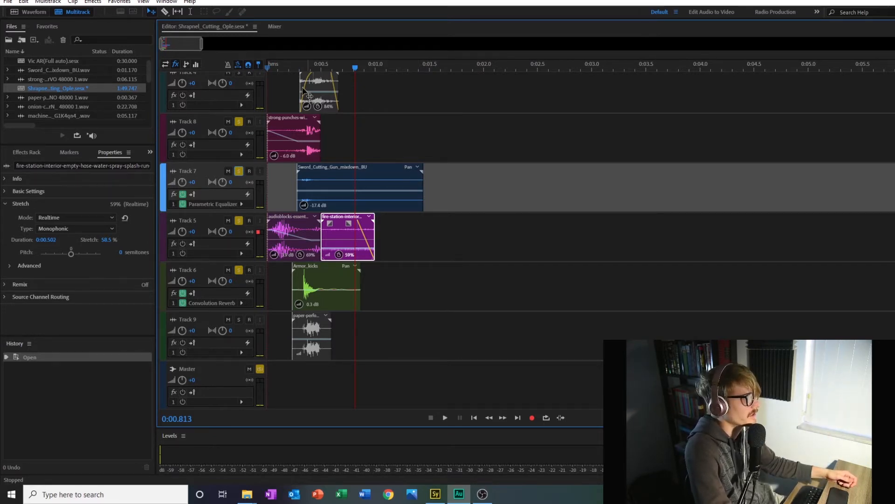
Step: Play the four soloed layers on Tracks 5, 6, 7 and 8 from the start
{"action": "left_click", "coordinate": [269, 66]}
{"action": "left_click", "coordinate": [446, 418]}
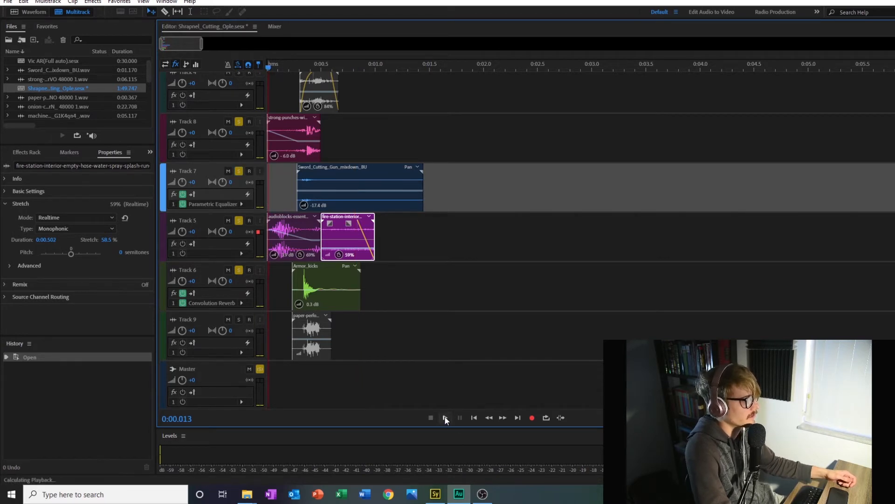
{"action": "left_click", "coordinate": [433, 419]}
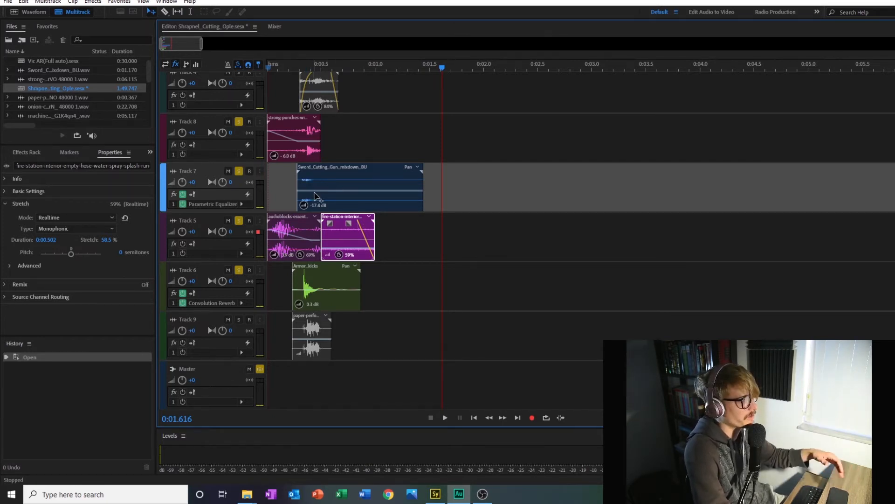
Step: Take Tracks 8, 5 and 6 out of solo, leaving only Track 7 soloed
{"action": "left_click", "coordinate": [239, 122]}
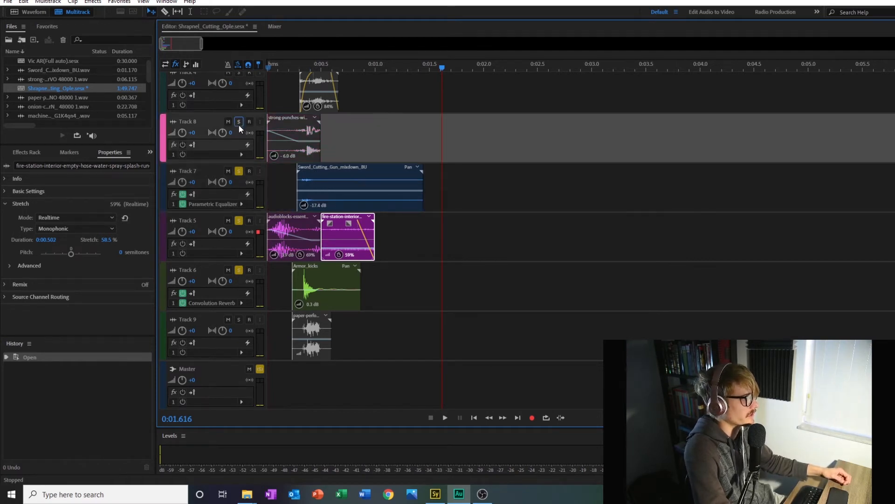
{"action": "left_click", "coordinate": [239, 222]}
{"action": "left_click", "coordinate": [238, 270]}
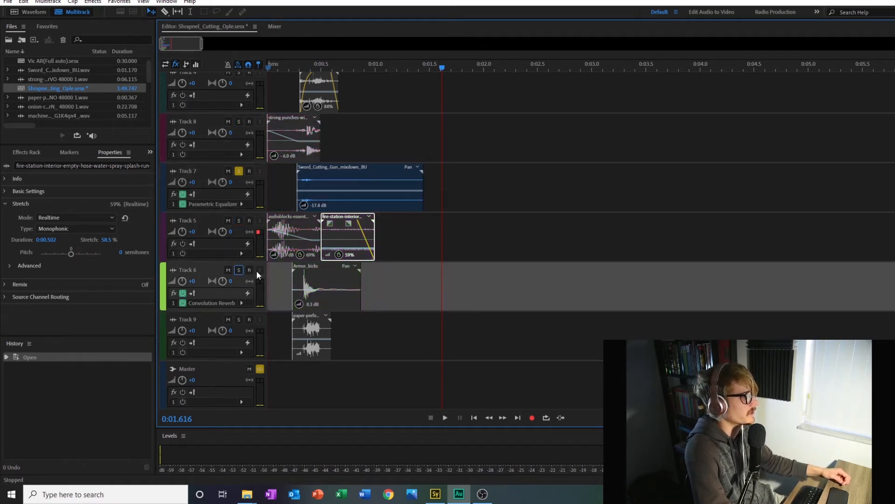
Step: Play the soloed Track 7 sword-cutting layer from the start
{"action": "scroll", "coordinate": [257, 270], "scroll_direction": "up", "scroll_amount": 1}
{"action": "left_click", "coordinate": [269, 70]}
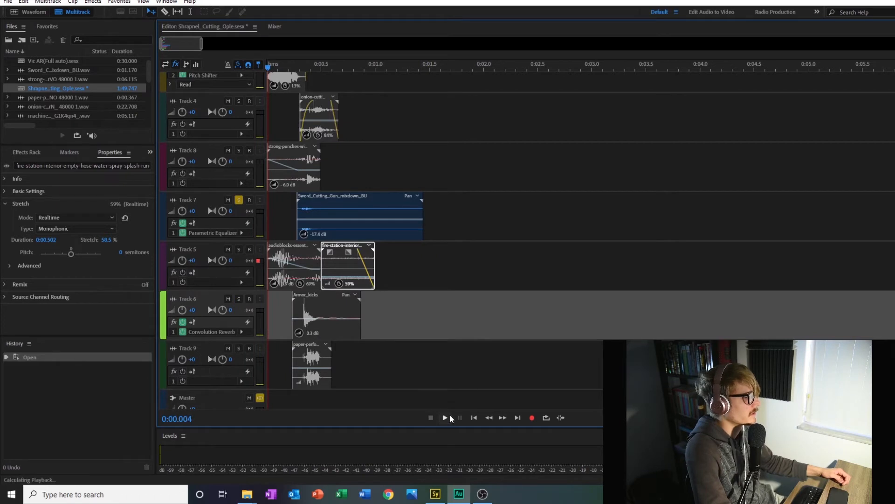
{"action": "left_click", "coordinate": [445, 417]}
{"action": "left_click", "coordinate": [431, 417]}
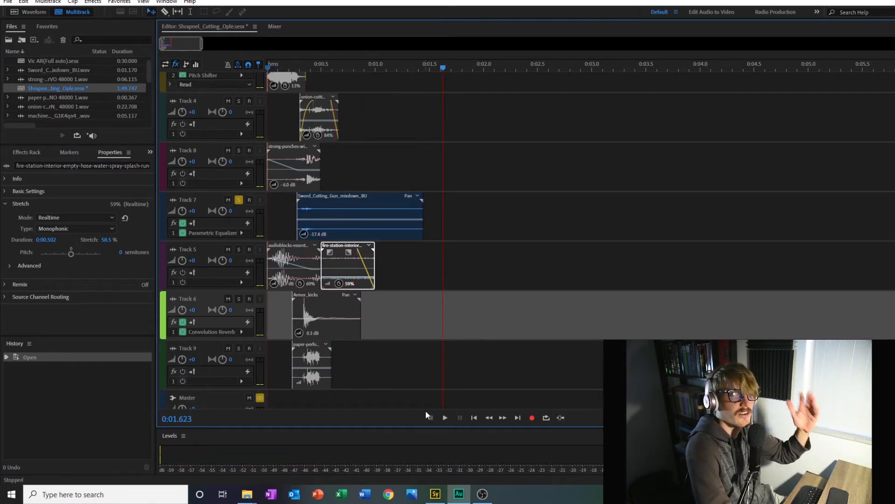
Step: Take Track 7 out of solo and unmute Track 3
{"action": "left_click", "coordinate": [238, 200]}
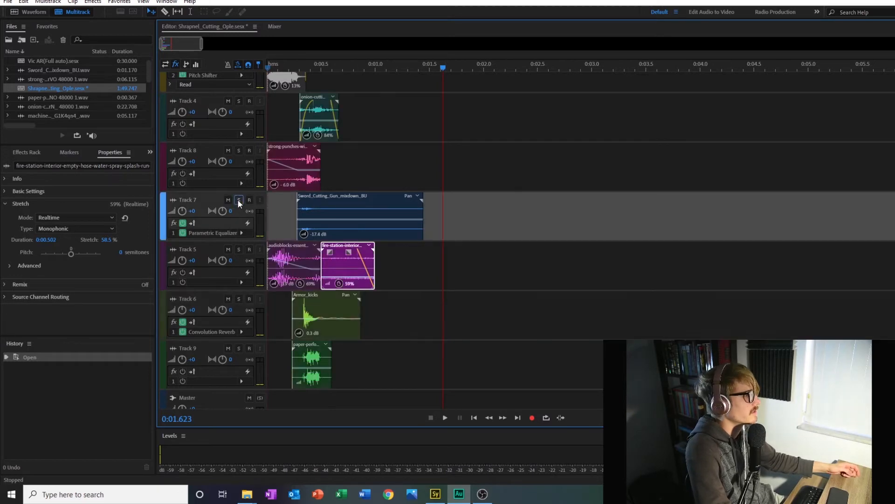
{"action": "scroll", "coordinate": [520, 303], "scroll_direction": "up", "scroll_amount": 5}
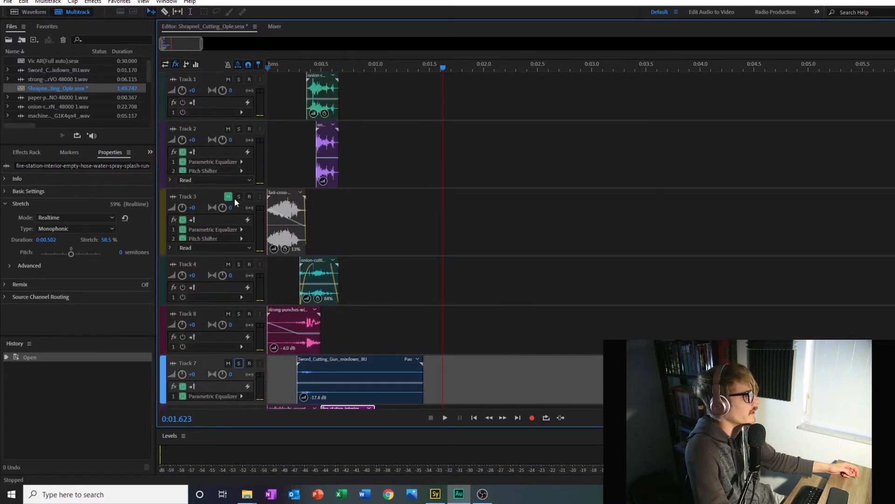
{"action": "left_click", "coordinate": [228, 196]}
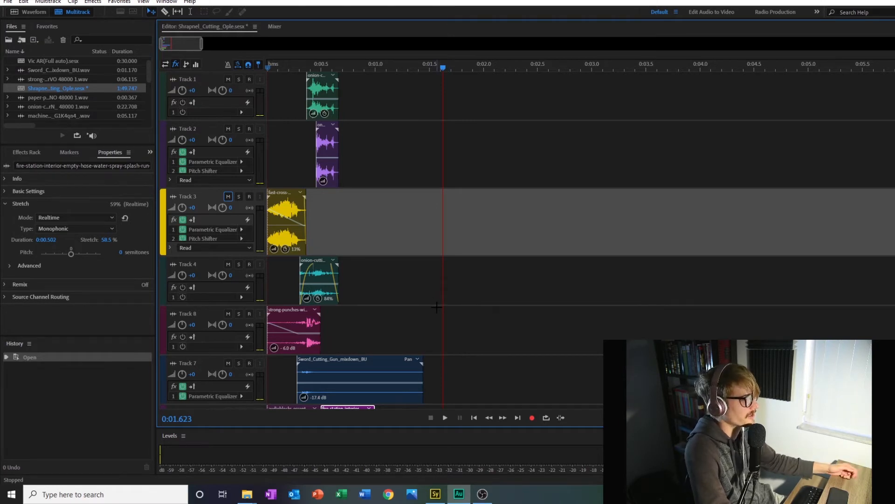
Step: Solo Track 1, the upper onion-cutting layer, and play it from 0:00.266
{"action": "left_click", "coordinate": [239, 80]}
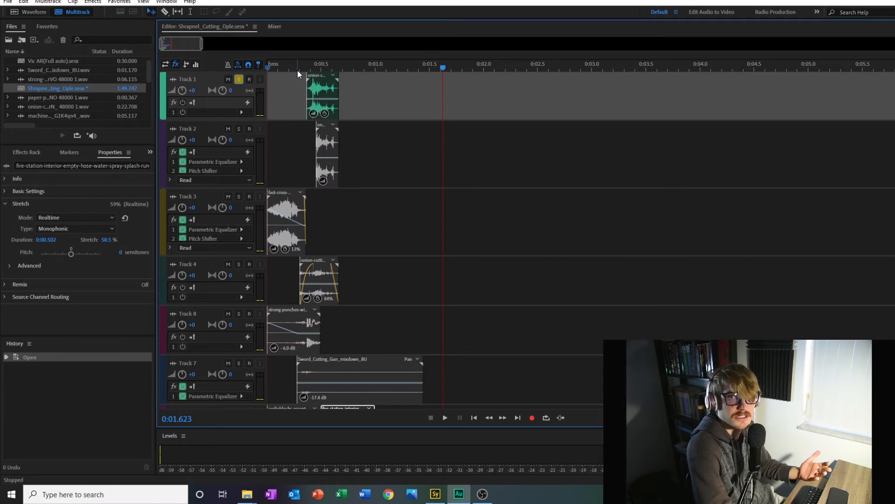
{"action": "left_click", "coordinate": [296, 68]}
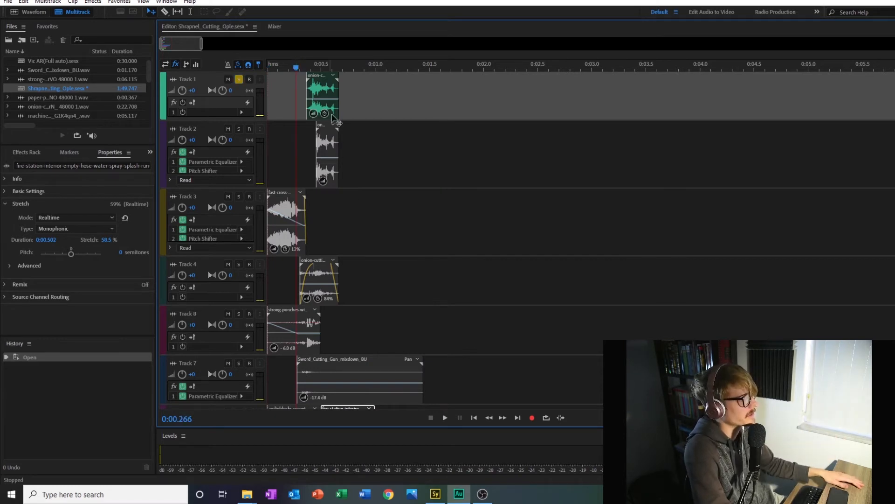
{"action": "left_click", "coordinate": [446, 417]}
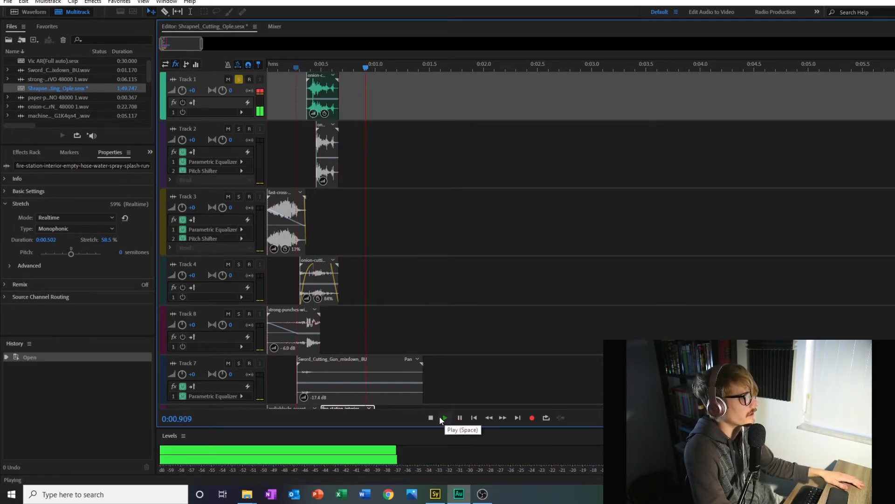
Step: Switch the solo from Track 1 to Track 2 and place the playhead at 0:00.314
{"action": "left_click", "coordinate": [238, 80]}
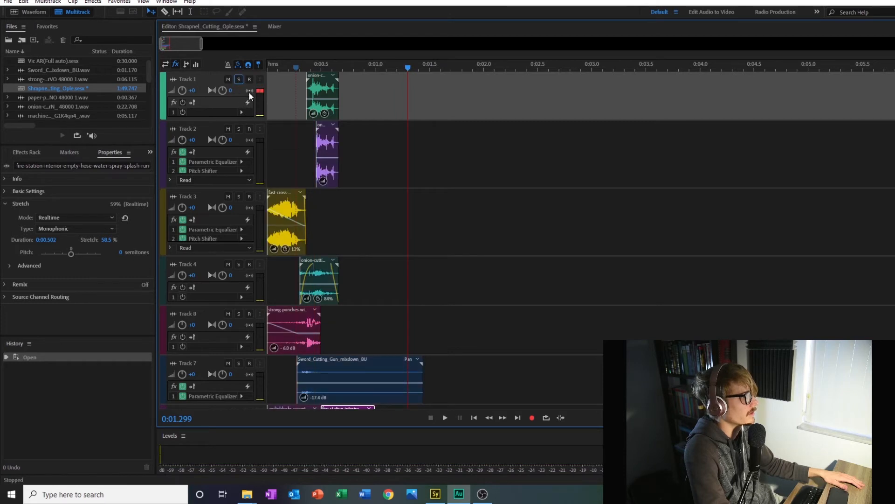
{"action": "left_click", "coordinate": [239, 130]}
{"action": "left_click", "coordinate": [301, 68]}
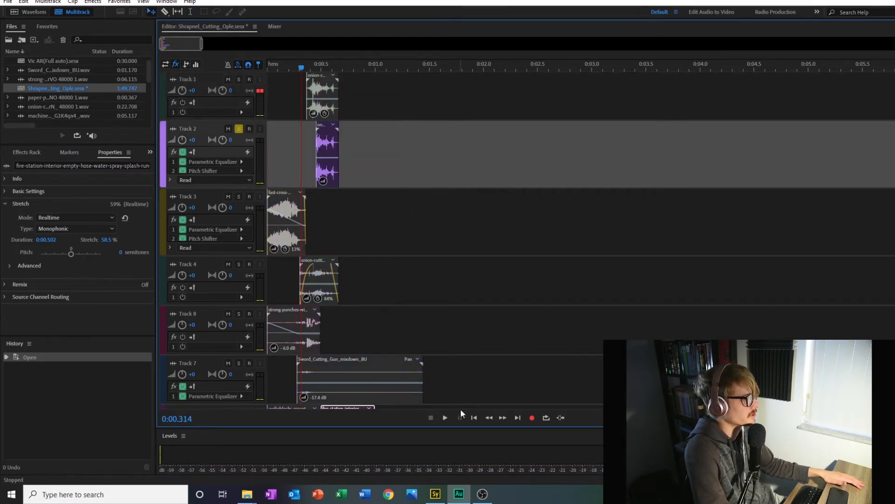
Step: Play the soloed Track 2 and examine the curve of its Parametric Equalizer effect
{"action": "left_click", "coordinate": [445, 418]}
{"action": "left_click", "coordinate": [429, 415]}
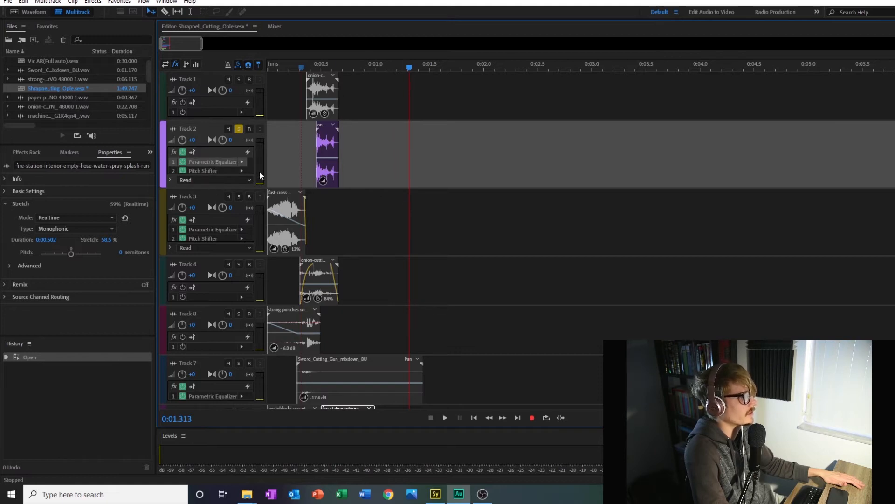
{"action": "double_click", "coordinate": [222, 161]}
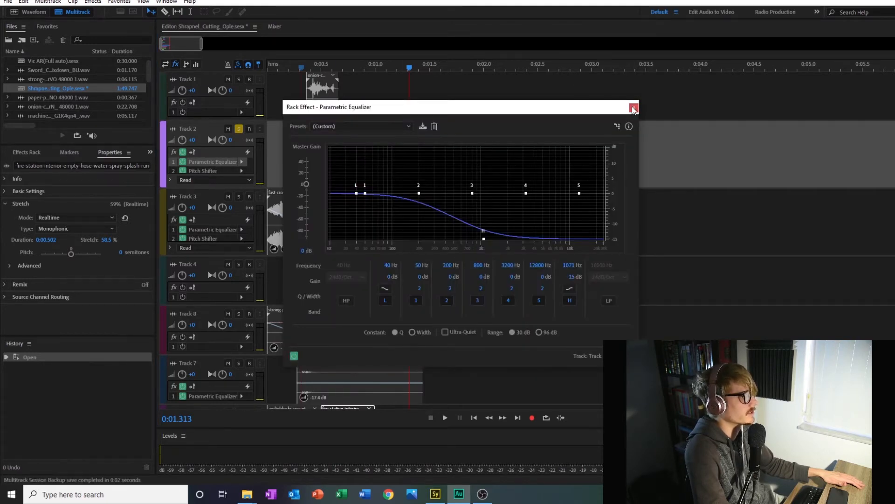
{"action": "left_click", "coordinate": [634, 108]}
Step: Solo Track 1 alongside Track 2 and play both layers from just before their clips
{"action": "left_click", "coordinate": [239, 78]}
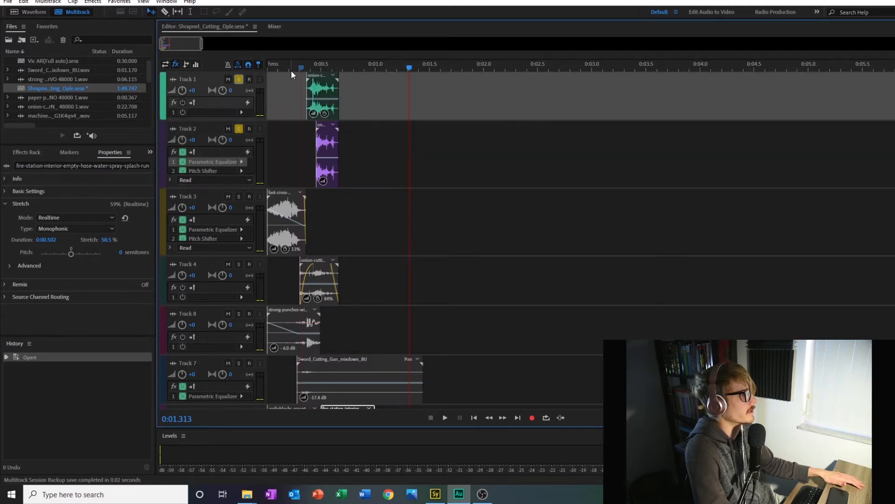
{"action": "left_click", "coordinate": [295, 68]}
{"action": "left_click", "coordinate": [445, 418]}
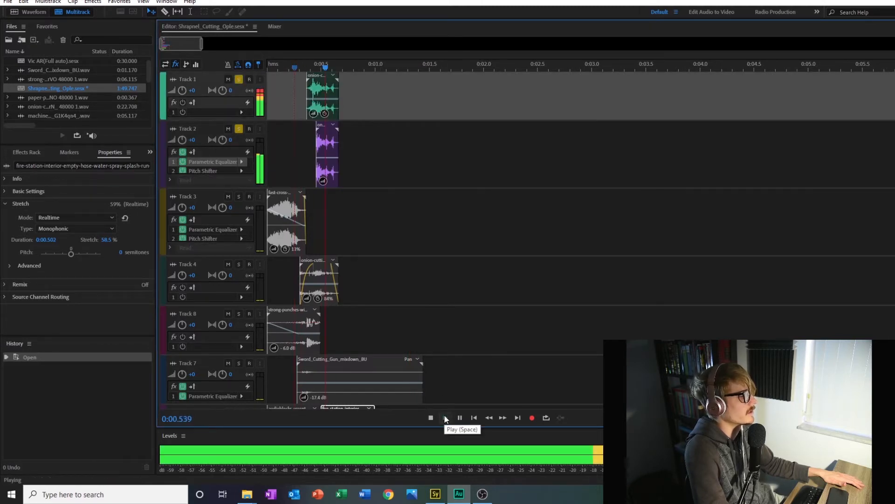
{"action": "left_click", "coordinate": [431, 417]}
Step: Add Track 9, the paper layer, to the soloed Tracks 1 and 2 and play them from 0:00.266
{"action": "scroll", "coordinate": [494, 341], "scroll_direction": "down", "scroll_amount": 5}
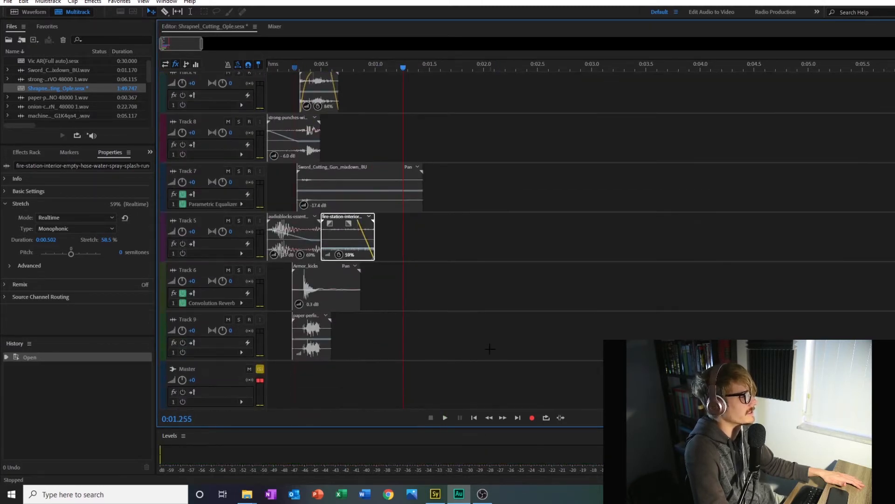
{"action": "left_click", "coordinate": [237, 319]}
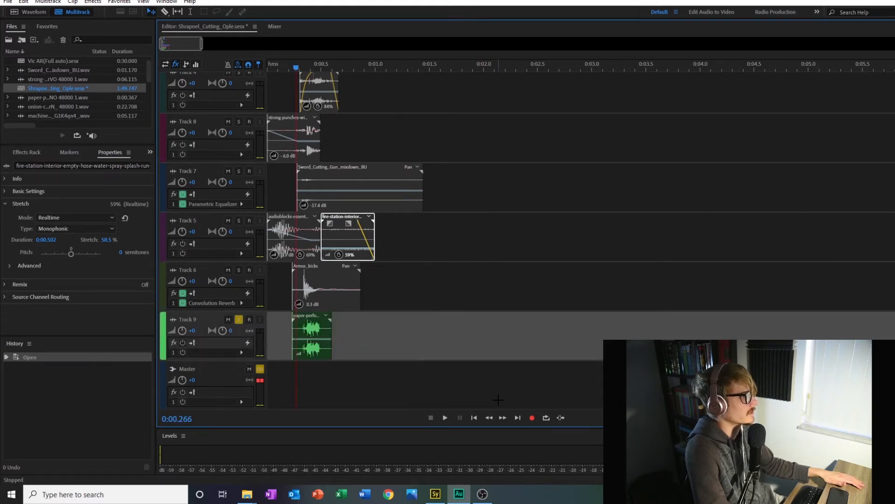
{"action": "left_click", "coordinate": [445, 417]}
{"action": "left_click", "coordinate": [431, 418]}
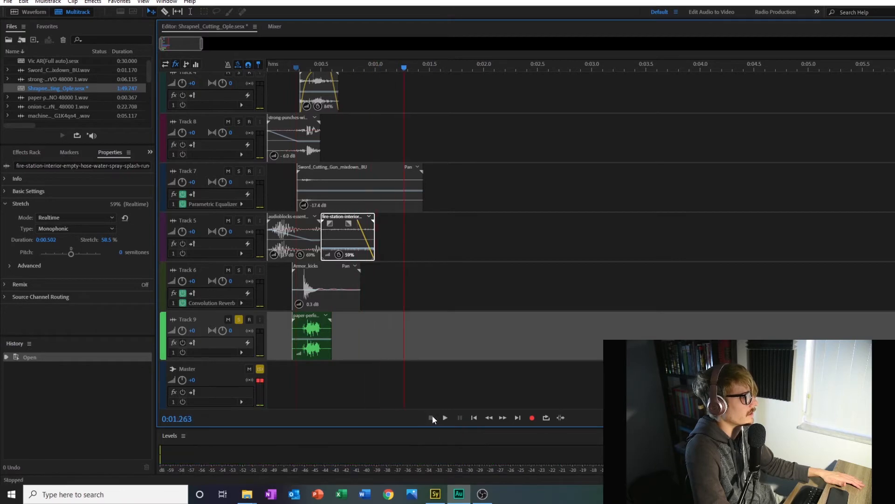
Step: Add Track 5 to the soloed Tracks 1, 2 and 9 and play them together from 0:00.243
{"action": "scroll", "coordinate": [461, 321], "scroll_direction": "up", "scroll_amount": 2}
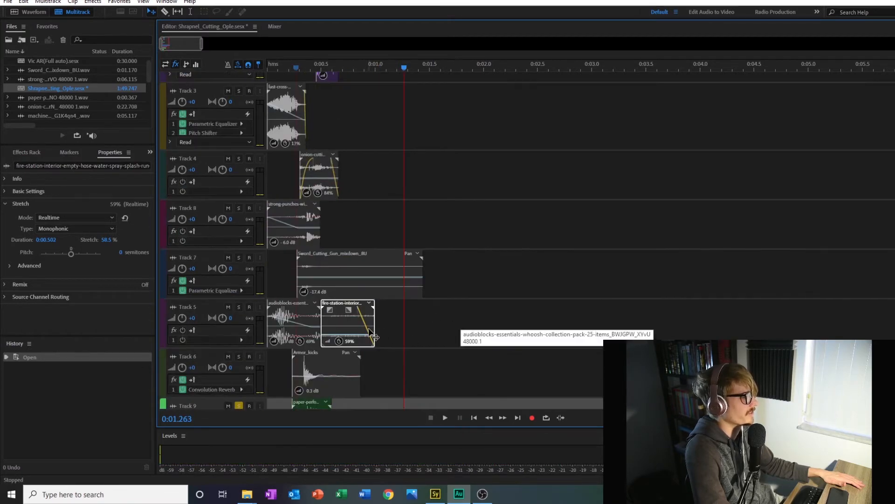
{"action": "scroll", "coordinate": [370, 332], "scroll_direction": "down", "scroll_amount": 1}
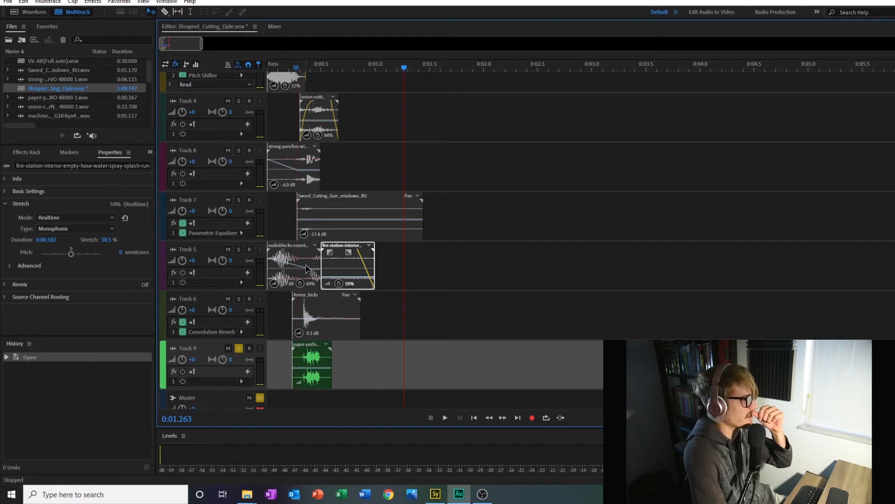
{"action": "left_click", "coordinate": [239, 249]}
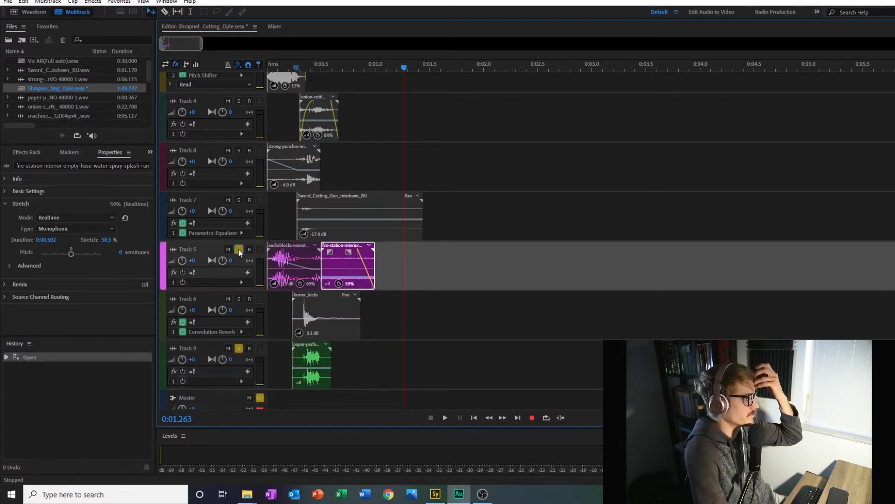
{"action": "left_click", "coordinate": [294, 69]}
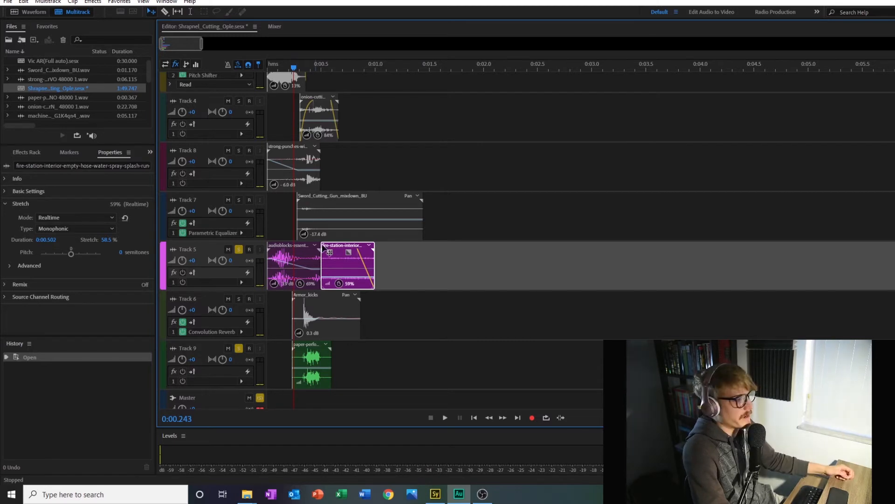
{"action": "left_click", "coordinate": [445, 417]}
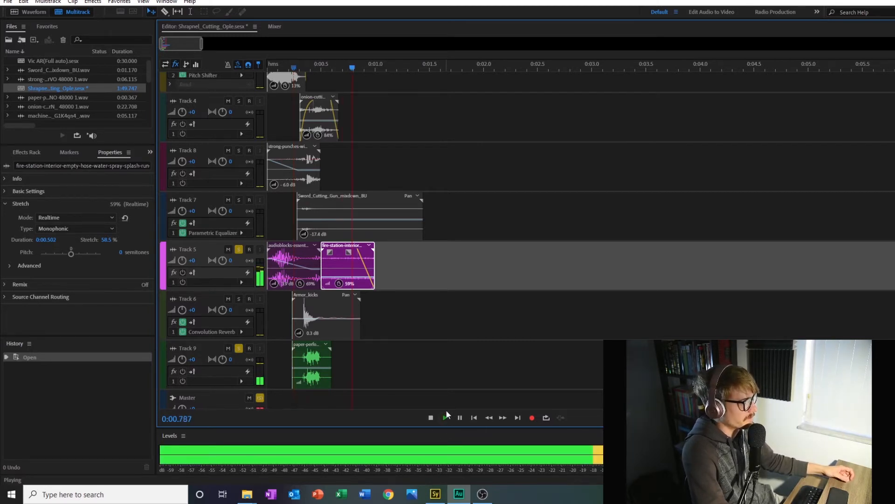
{"action": "left_click", "coordinate": [431, 417]}
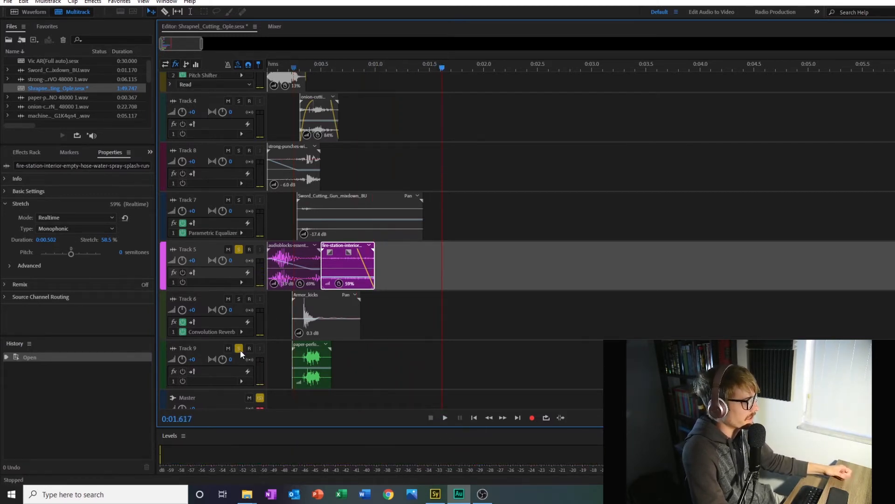
Step: Take Tracks 9, 5, 2 and 1 out of solo so all tracks are active
{"action": "left_click", "coordinate": [239, 348]}
{"action": "left_click", "coordinate": [240, 249]}
{"action": "scroll", "coordinate": [459, 319], "scroll_direction": "up", "scroll_amount": 6}
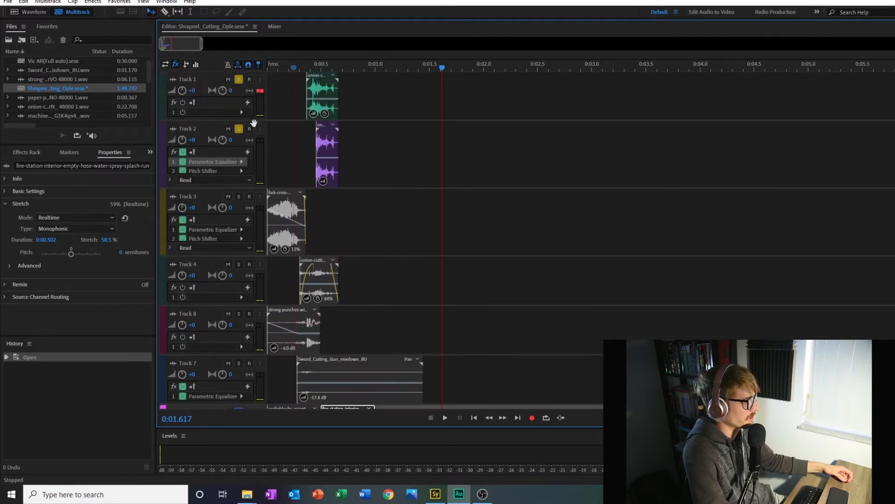
{"action": "left_click", "coordinate": [240, 130]}
{"action": "left_click", "coordinate": [238, 80]}
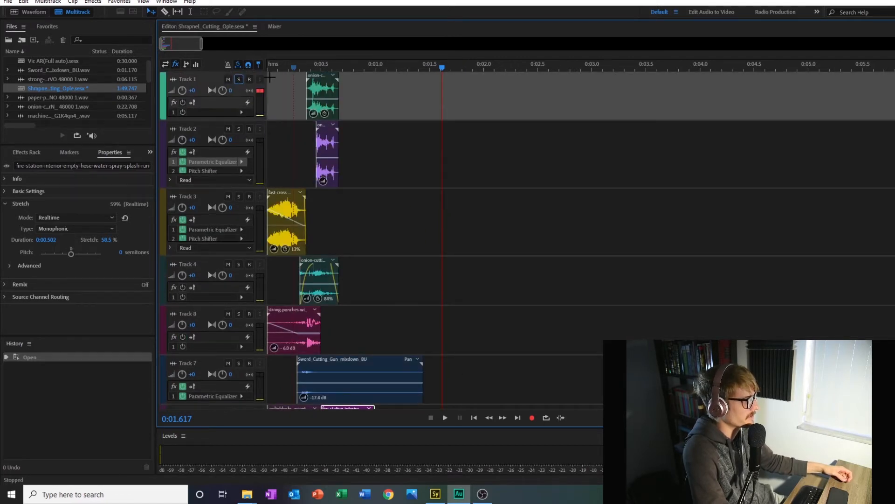
Step: Play the full shrapnel-cutting mix from the start of the session with all tracks active
{"action": "left_click", "coordinate": [265, 67]}
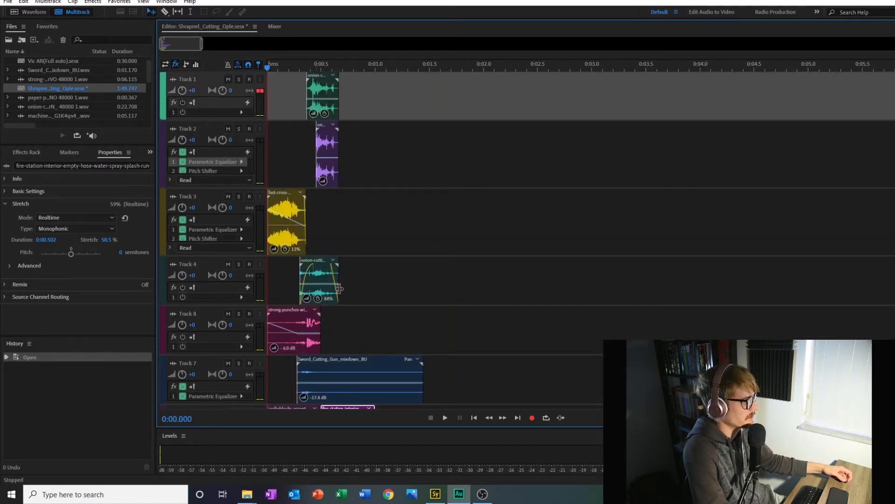
{"action": "left_click", "coordinate": [449, 418]}
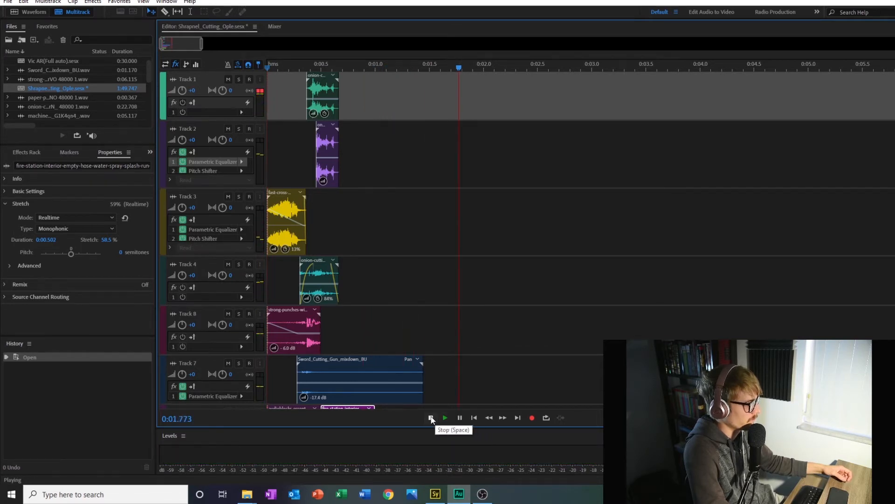
{"action": "left_click", "coordinate": [430, 417]}
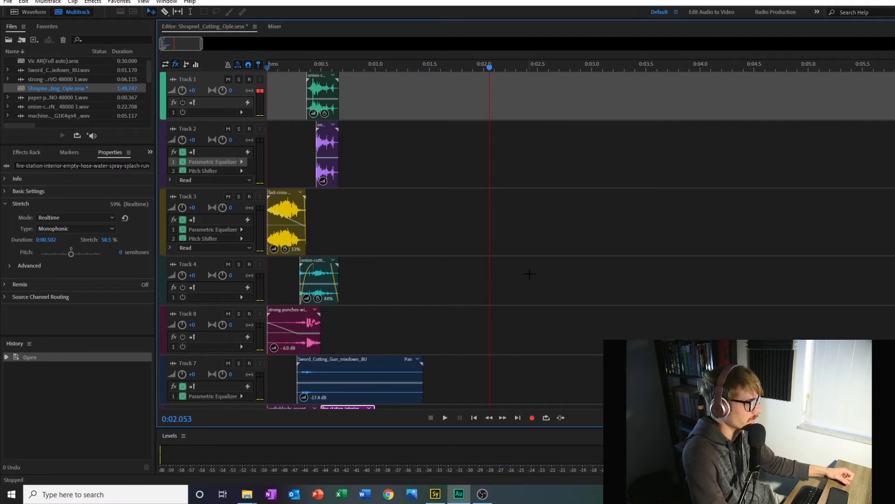
Step: Open the Gazmian_Carrier_Hitting USNG_Ship.sesx session and play its full mix from the beginning
{"action": "scroll", "coordinate": [72, 97], "scroll_direction": "down", "scroll_amount": 5}
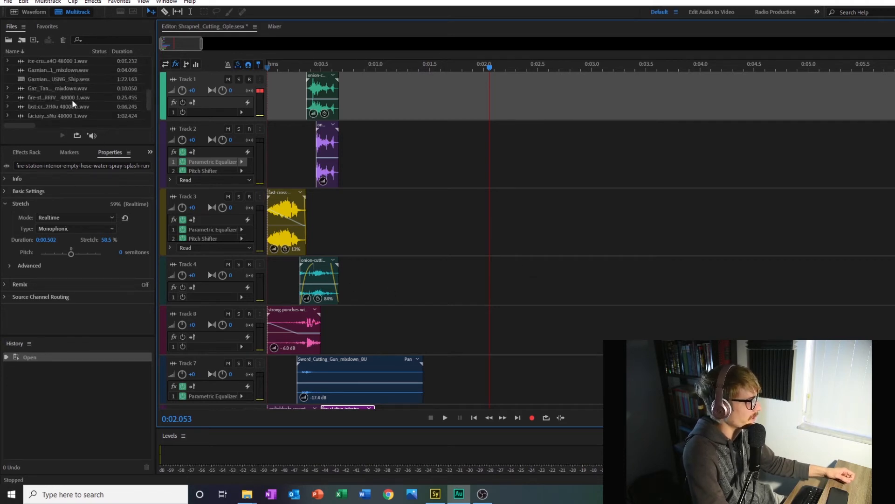
{"action": "double_click", "coordinate": [53, 79]}
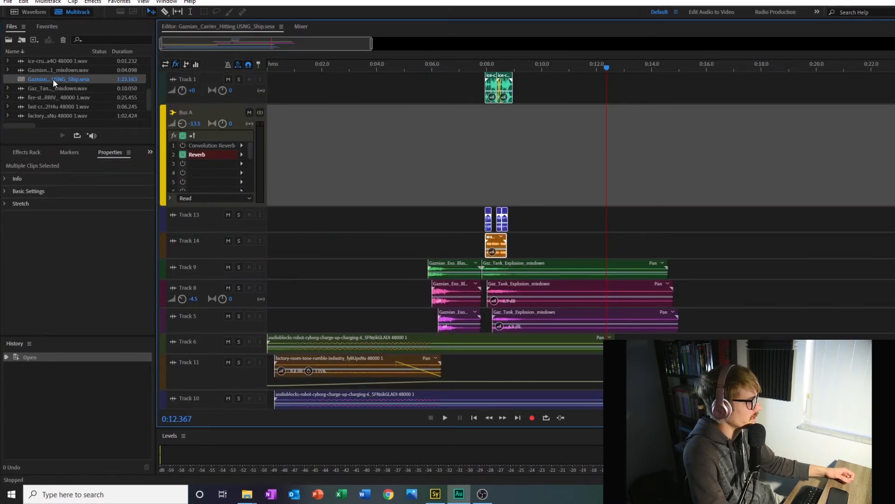
{"action": "key", "text": "Home"}
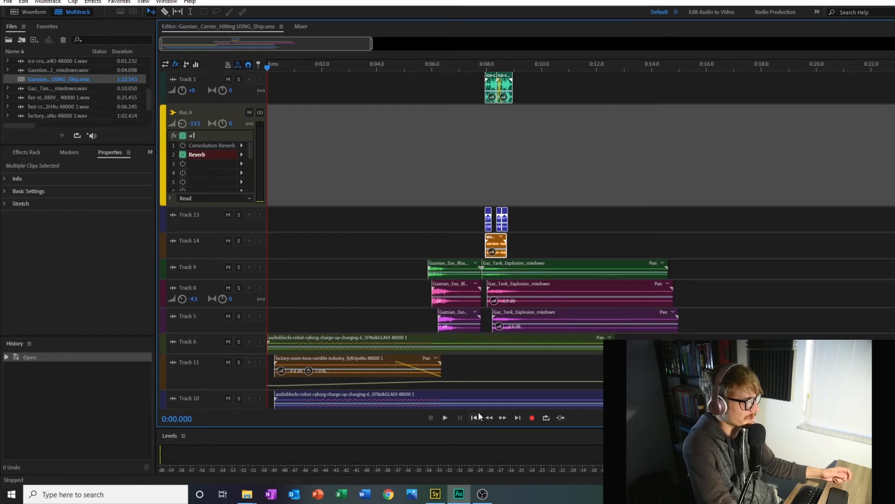
{"action": "scroll", "coordinate": [392, 304], "scroll_direction": "down", "scroll_amount": 3}
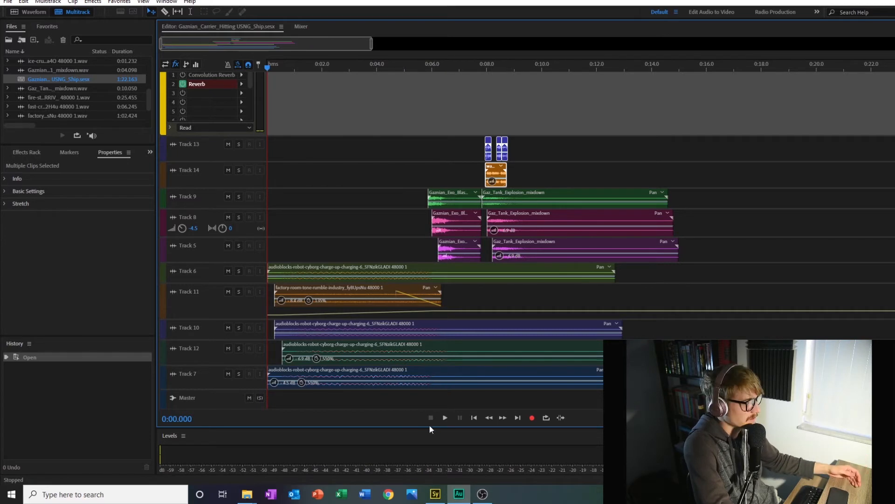
{"action": "left_click", "coordinate": [444, 418]}
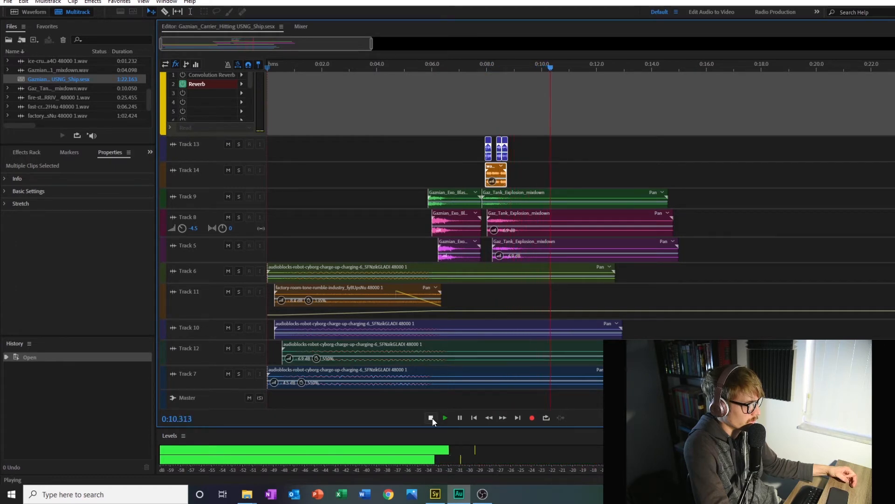
{"action": "left_click", "coordinate": [432, 418]}
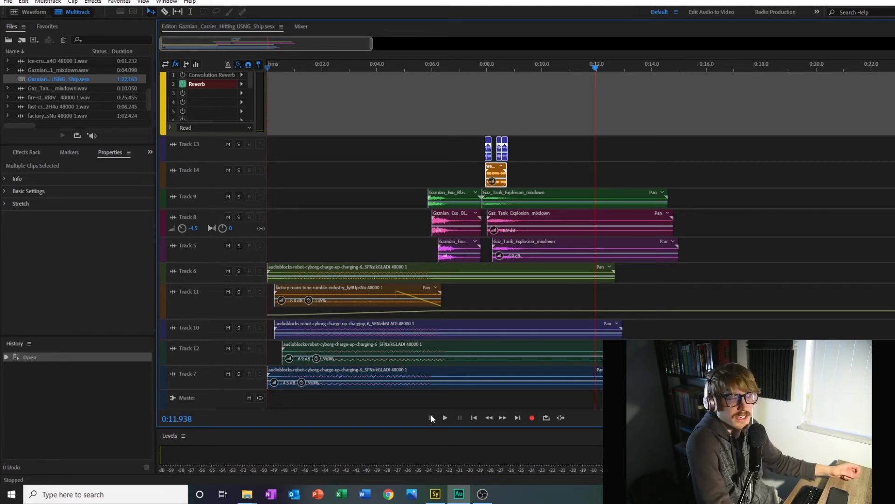
Step: Open Track 7's robot-cyborg charge-up clip in the waveform editor and play the original recording
{"action": "left_click", "coordinate": [269, 68]}
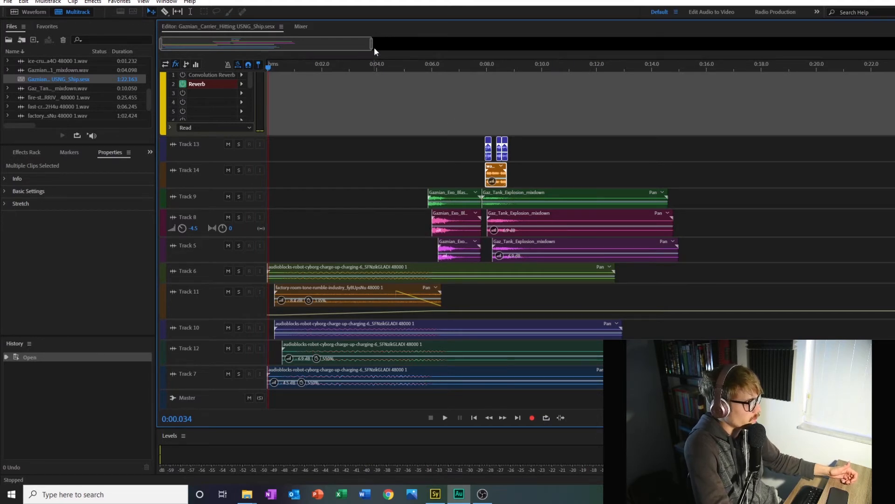
{"action": "left_click_drag", "start_coordinate": [371, 44], "coordinate": [240, 46]}
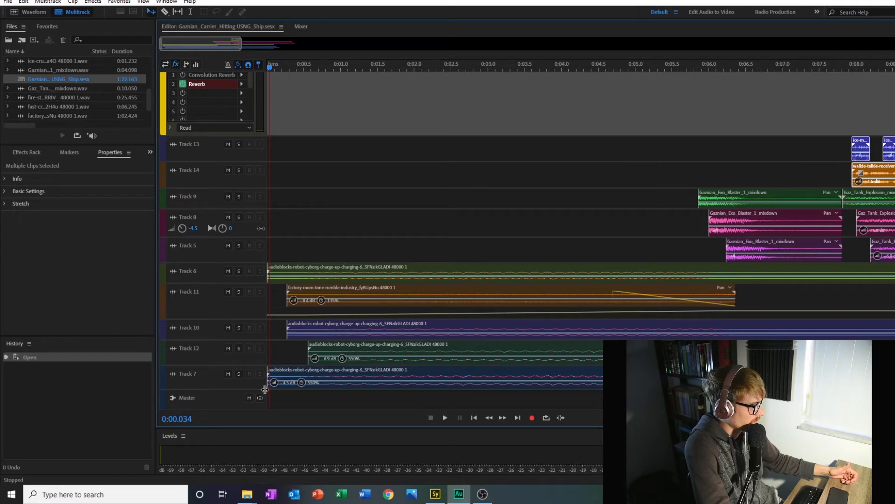
{"action": "left_click_drag", "start_coordinate": [258, 389], "coordinate": [259, 402]}
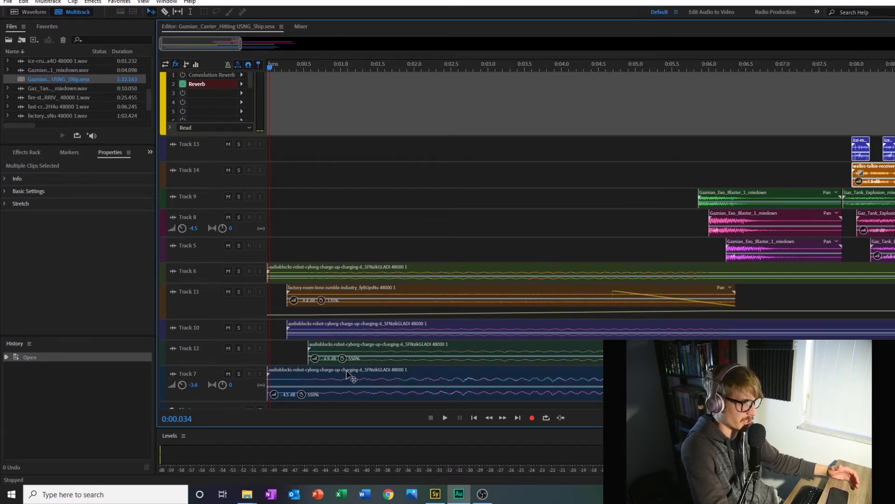
{"action": "double_click", "coordinate": [464, 384]}
{"action": "left_click", "coordinate": [445, 419]}
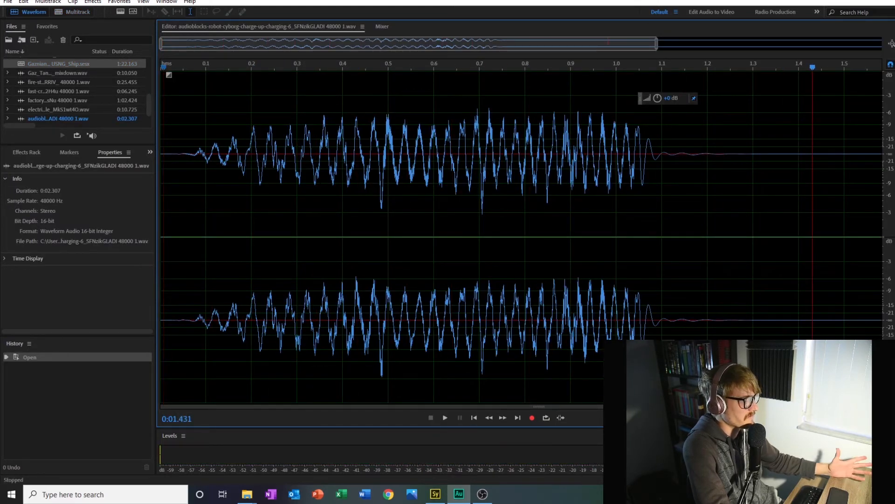
Step: Return to the Gazmian carrier multitrack session and examine the charge-up layers and effect racks on Tracks 6, 10, 12 and 7
{"action": "double_click", "coordinate": [41, 64]}
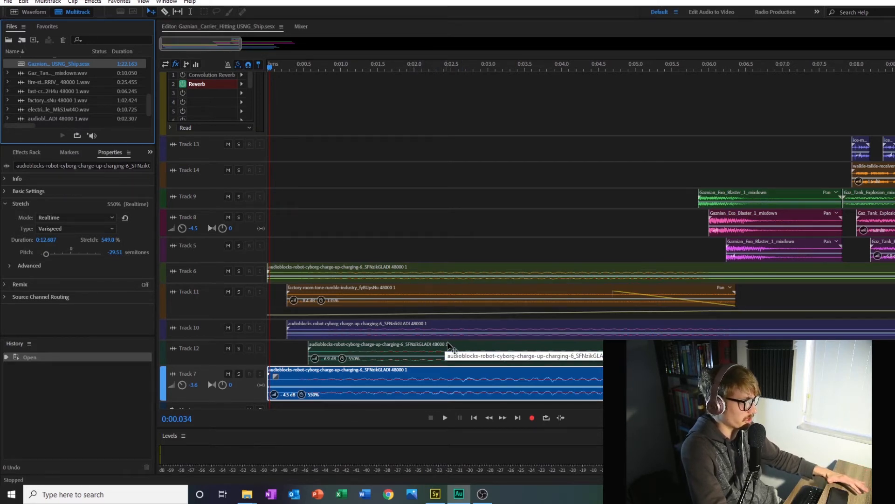
{"action": "scroll", "coordinate": [206, 337], "scroll_direction": "up", "scroll_amount": 5}
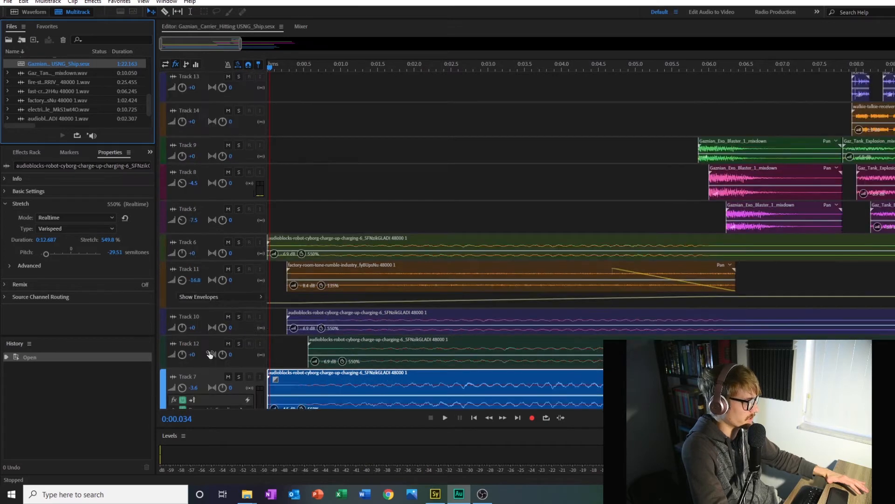
{"action": "scroll", "coordinate": [221, 244], "scroll_direction": "up", "scroll_amount": 2}
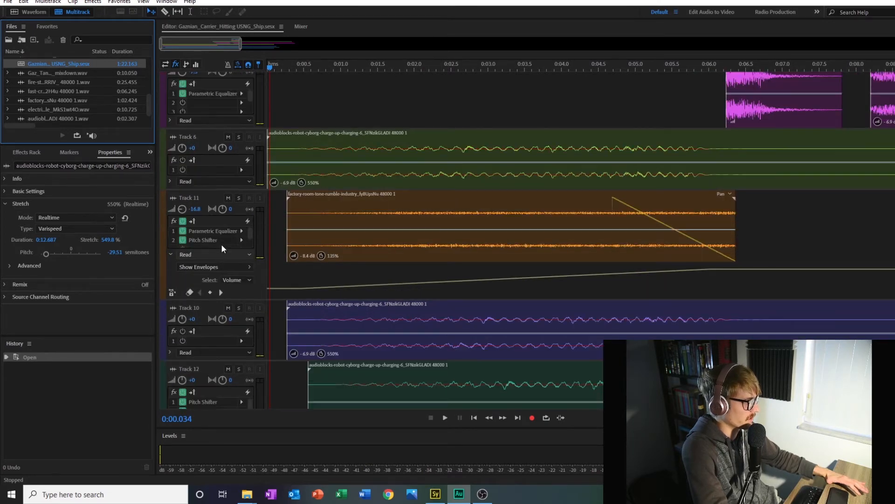
{"action": "scroll", "coordinate": [215, 164], "scroll_direction": "up", "scroll_amount": 2}
{"action": "scroll", "coordinate": [652, 298], "scroll_direction": "down", "scroll_amount": 6}
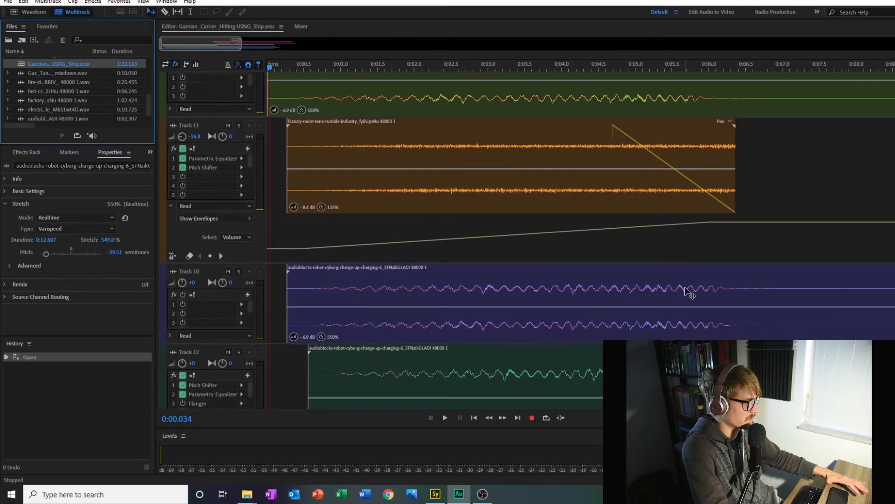
{"action": "scroll", "coordinate": [554, 319], "scroll_direction": "up", "scroll_amount": 4}
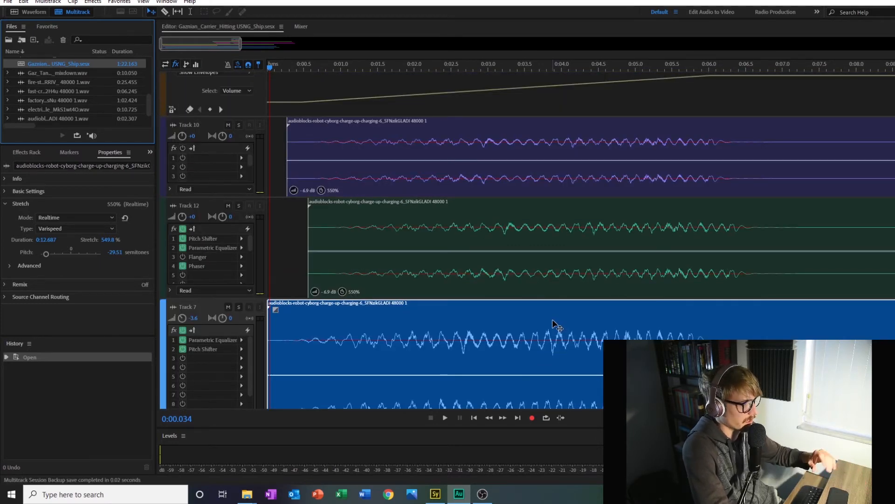
{"action": "scroll", "coordinate": [321, 295], "scroll_direction": "down", "scroll_amount": 1}
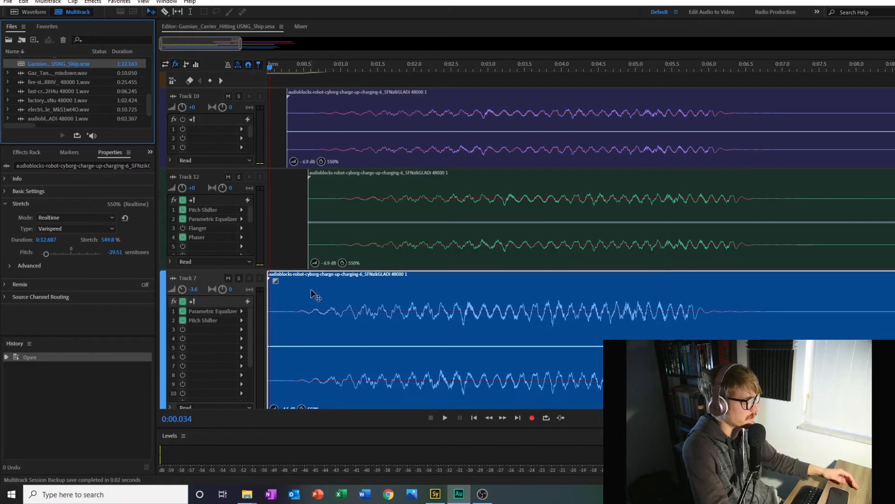
{"action": "scroll", "coordinate": [214, 283], "scroll_direction": "down", "scroll_amount": 4}
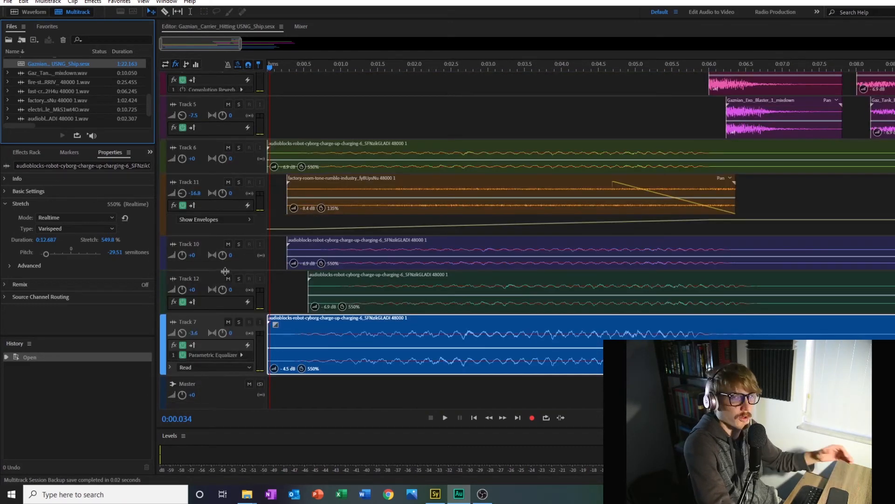
Step: Mute Track 11, the factory rumble layer, and play the remaining charge-up layers from the session start
{"action": "left_click", "coordinate": [238, 181]}
{"action": "left_click", "coordinate": [239, 182]}
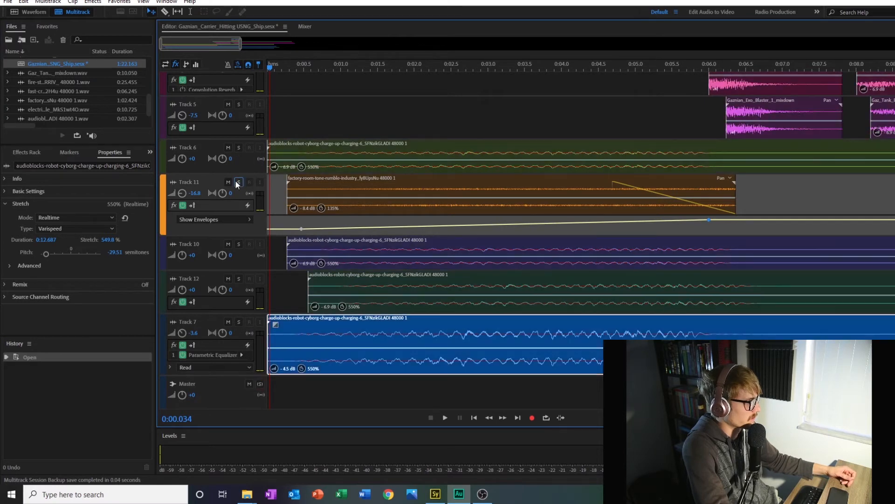
{"action": "left_click", "coordinate": [228, 182]}
{"action": "left_click_drag", "start_coordinate": [238, 74], "coordinate": [236, 75]}
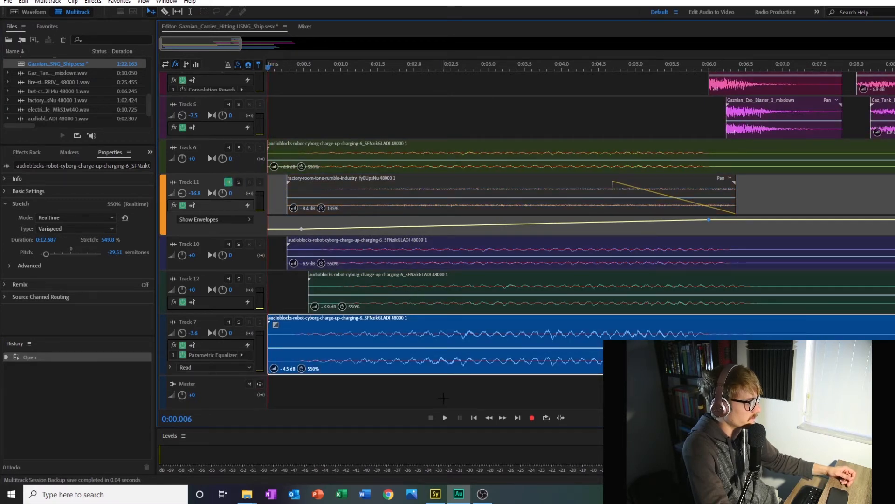
{"action": "left_click", "coordinate": [444, 418]}
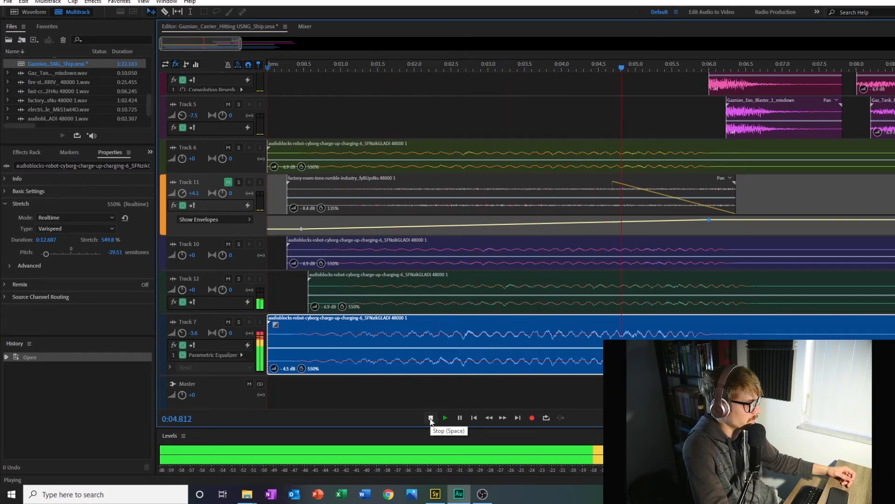
{"action": "left_click", "coordinate": [430, 417]}
Step: Enlarge Track 6, play it soloed from the session start, and take it out of solo
{"action": "left_click_drag", "start_coordinate": [222, 173], "coordinate": [222, 235]}
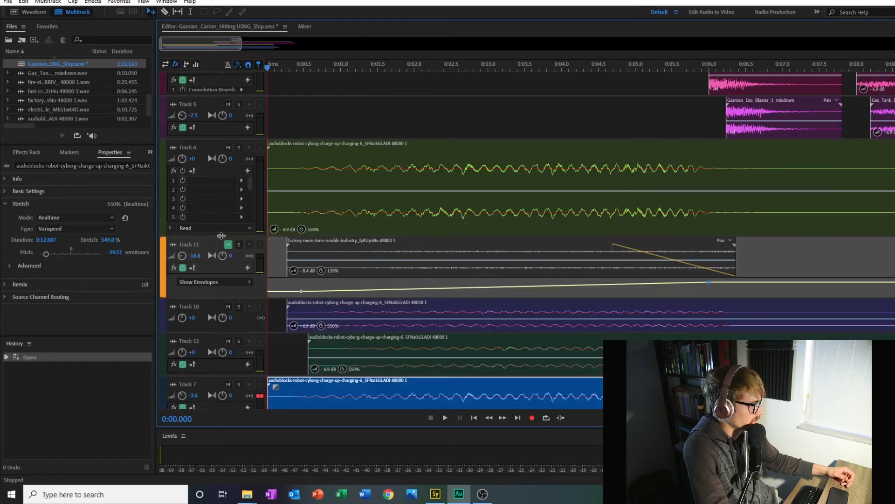
{"action": "left_click", "coordinate": [239, 148]}
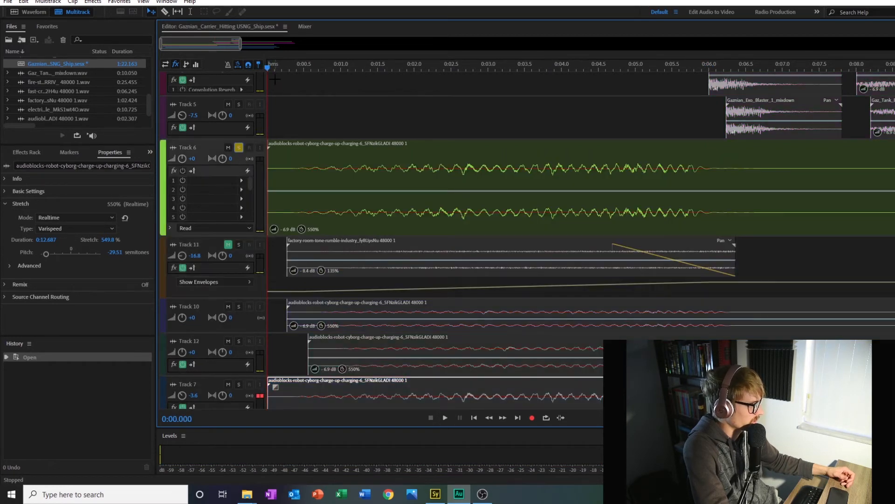
{"action": "left_click", "coordinate": [445, 417]}
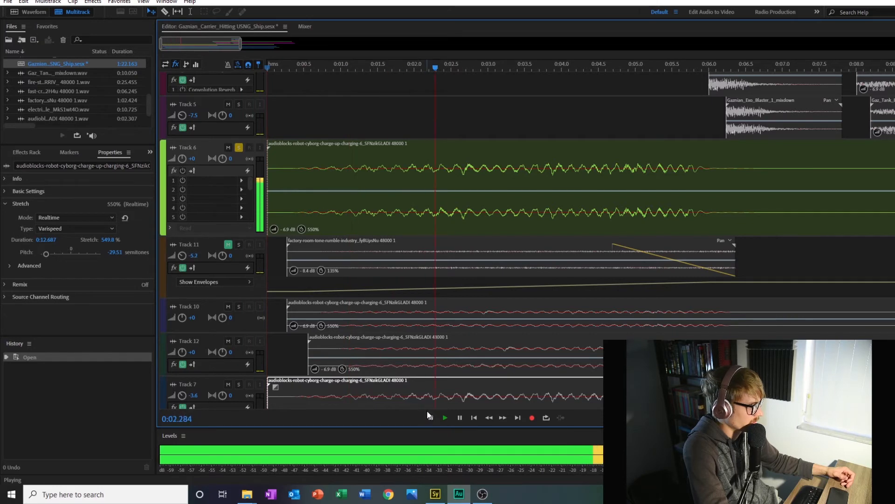
{"action": "left_click", "coordinate": [429, 415]}
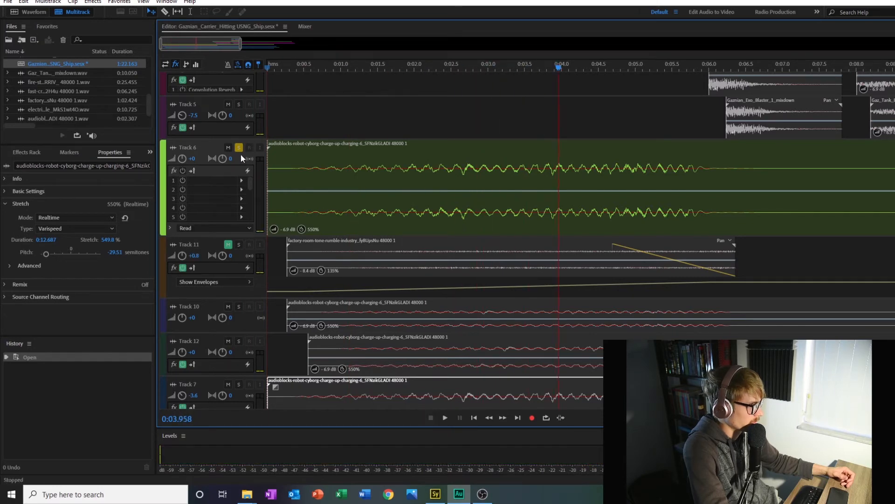
{"action": "left_click", "coordinate": [238, 149]}
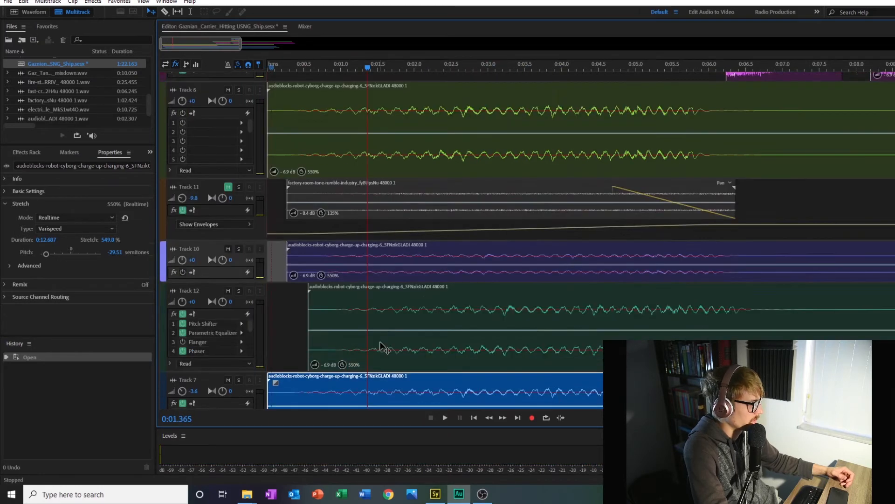
Step: Enlarge Track 12 and inspect the settings of its Parametric Equalizer and Pitch Shifter effects
{"action": "scroll", "coordinate": [381, 344], "scroll_direction": "down", "scroll_amount": 2}
{"action": "left_click_drag", "start_coordinate": [213, 313], "coordinate": [214, 324]}
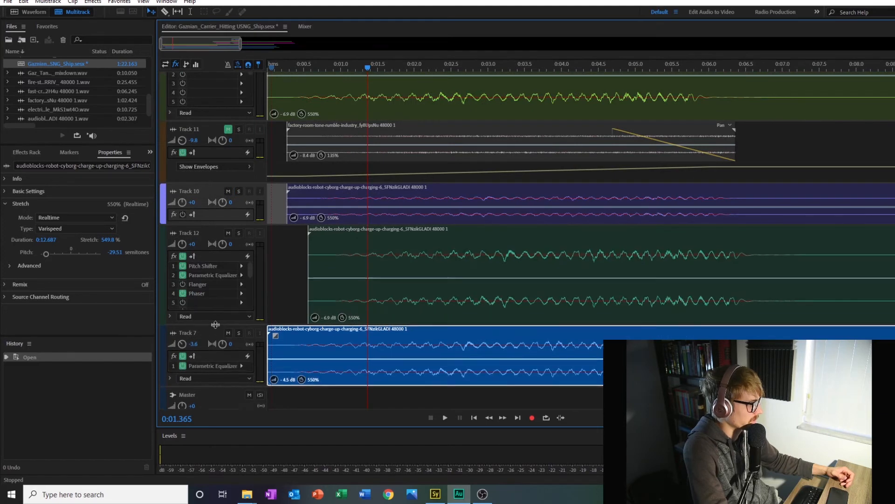
{"action": "double_click", "coordinate": [205, 275]}
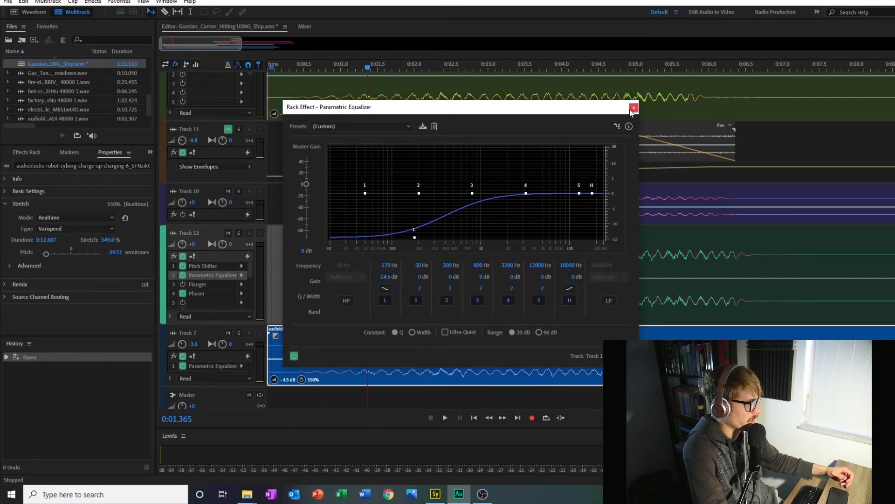
{"action": "left_click", "coordinate": [634, 108]}
{"action": "double_click", "coordinate": [201, 266]}
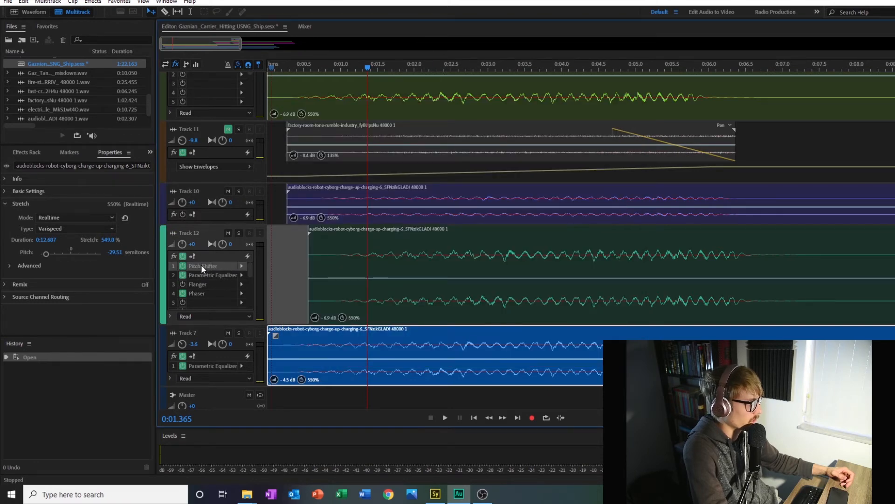
{"action": "left_click", "coordinate": [575, 138]}
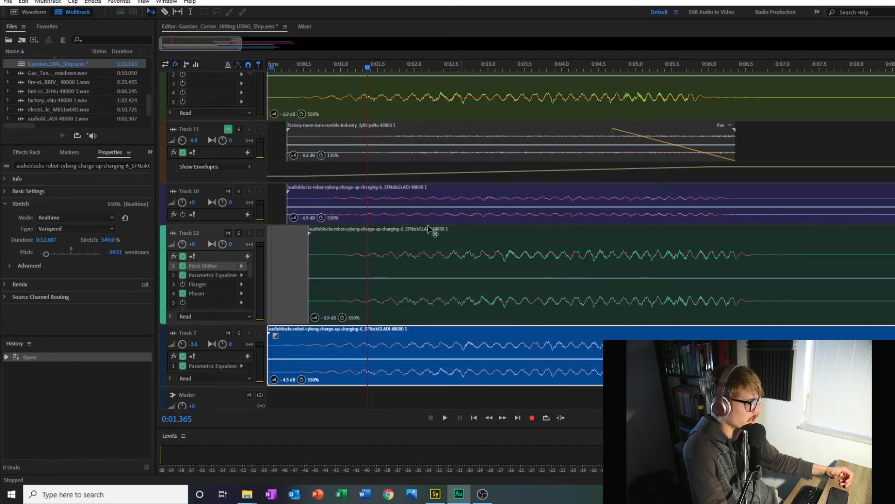
Step: Solo Track 12 and play its charge-up layer from 0:00.417
{"action": "left_click", "coordinate": [239, 233]}
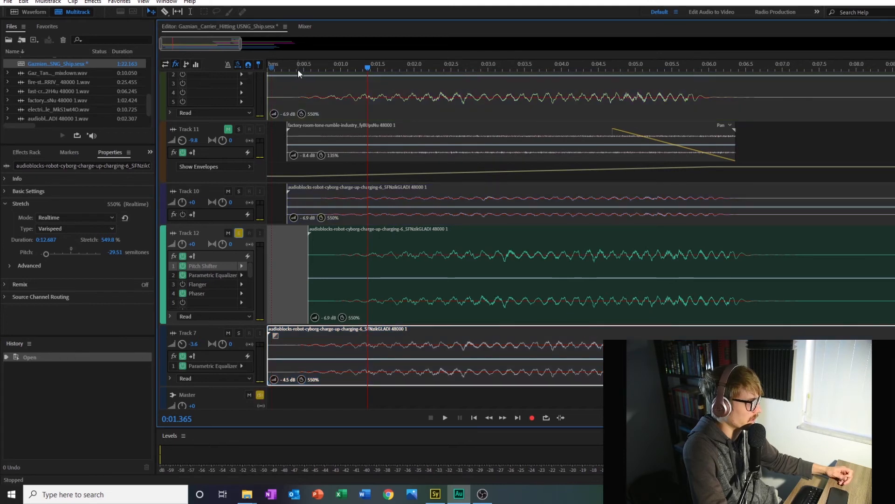
{"action": "left_click", "coordinate": [297, 70]}
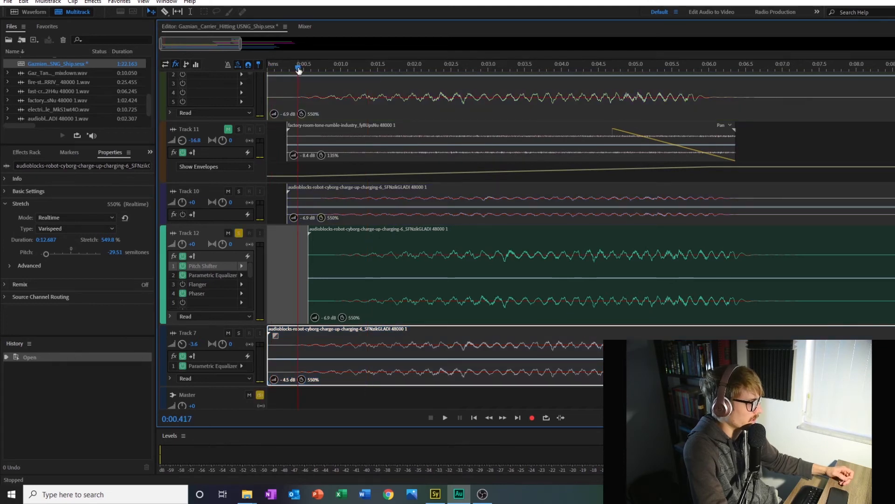
{"action": "left_click", "coordinate": [445, 418]}
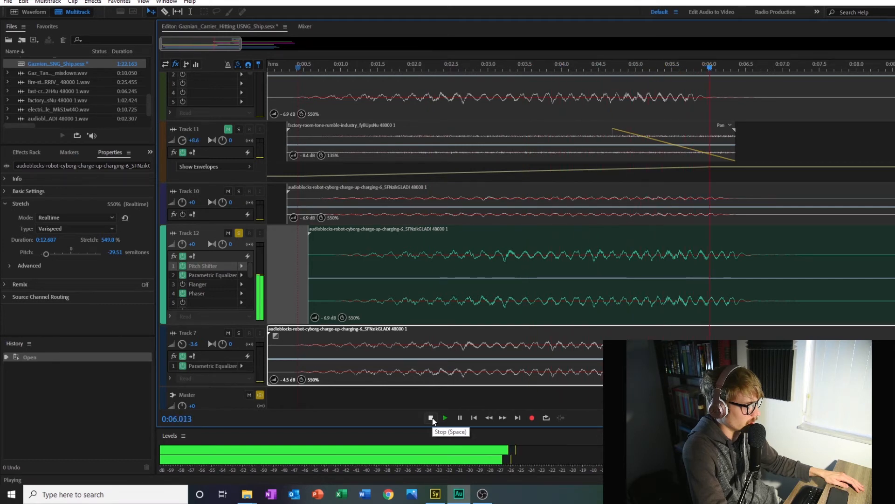
Step: Stop the playback of Track 12 and take the track out of solo
{"action": "left_click", "coordinate": [432, 418]}
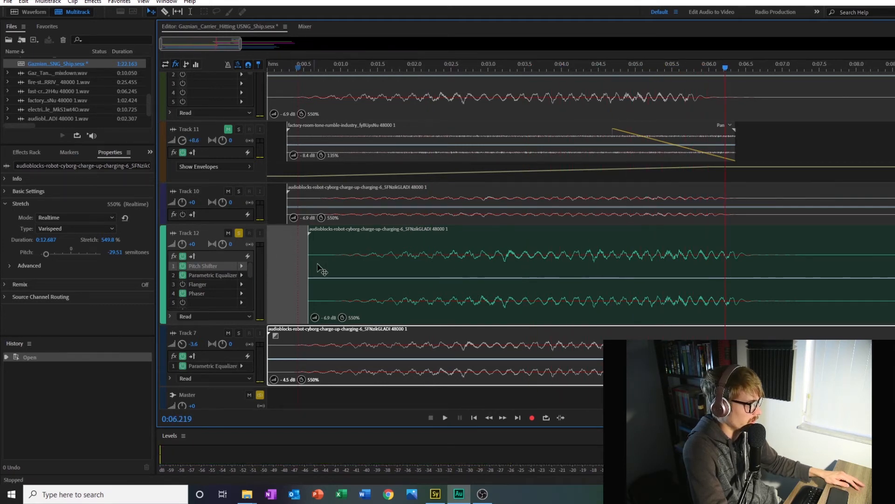
{"action": "scroll", "coordinate": [322, 270], "scroll_direction": "down", "scroll_amount": 1}
{"action": "left_click", "coordinate": [239, 222]}
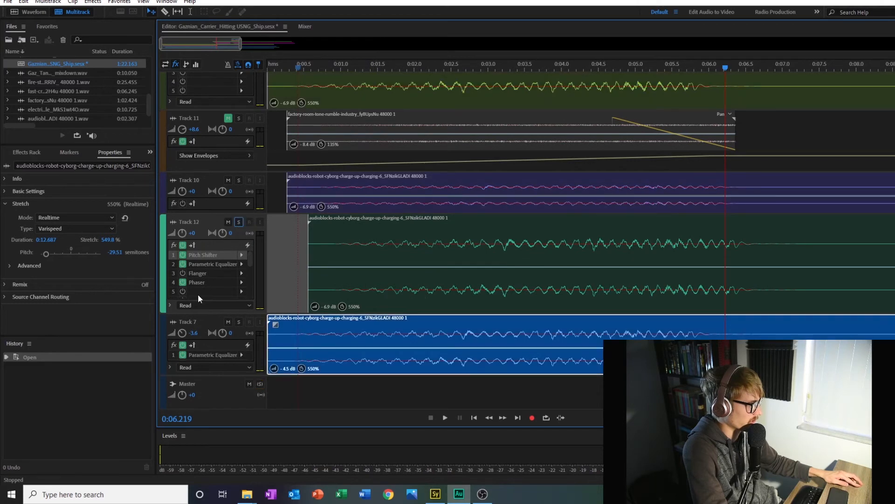
Step: Solo and enlarge Track 7, then inspect its Pitch Shifter and Parametric Equalizer settings
{"action": "left_click", "coordinate": [238, 323]}
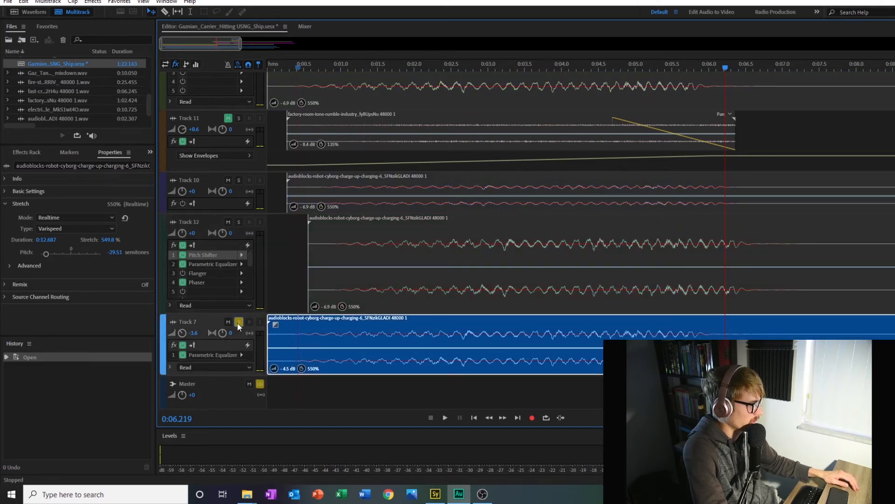
{"action": "left_click_drag", "start_coordinate": [231, 375], "coordinate": [219, 392]}
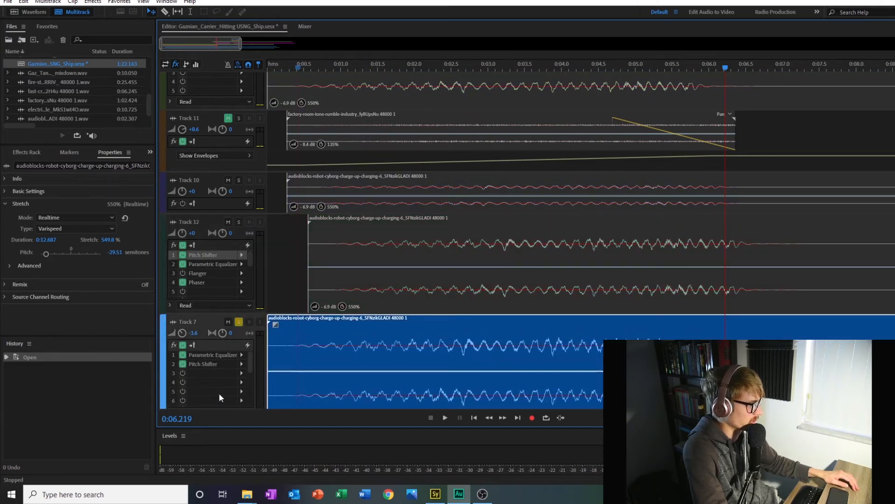
{"action": "double_click", "coordinate": [215, 363]}
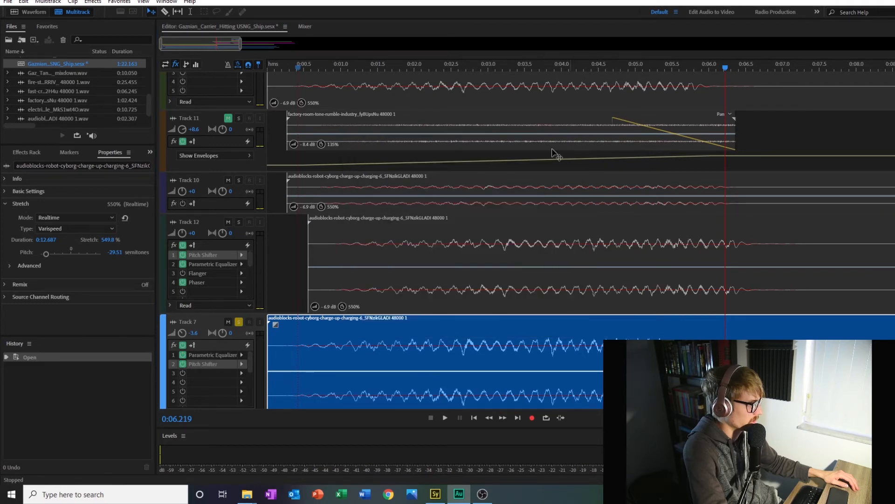
{"action": "left_click", "coordinate": [574, 137]}
{"action": "double_click", "coordinate": [214, 353]}
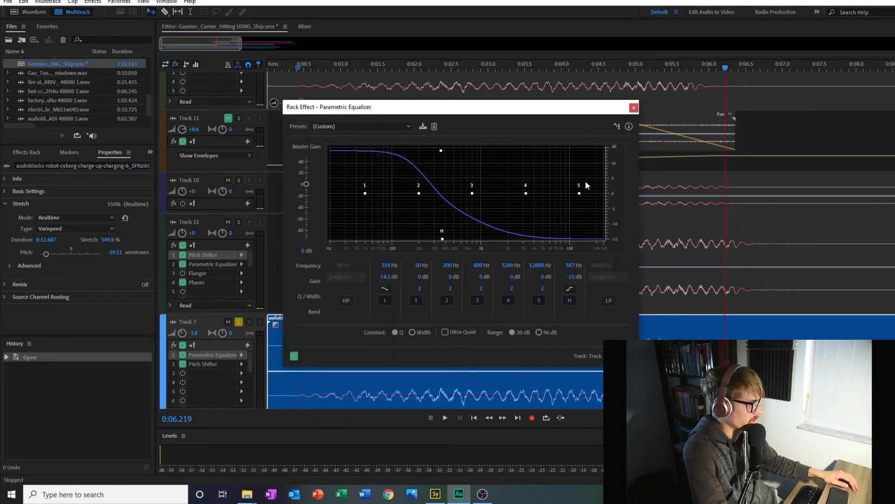
{"action": "left_click", "coordinate": [636, 107]}
Step: Play the soloed Track 7 charge-up layer from 0:00.026 and take it out of solo
{"action": "left_click", "coordinate": [271, 68]}
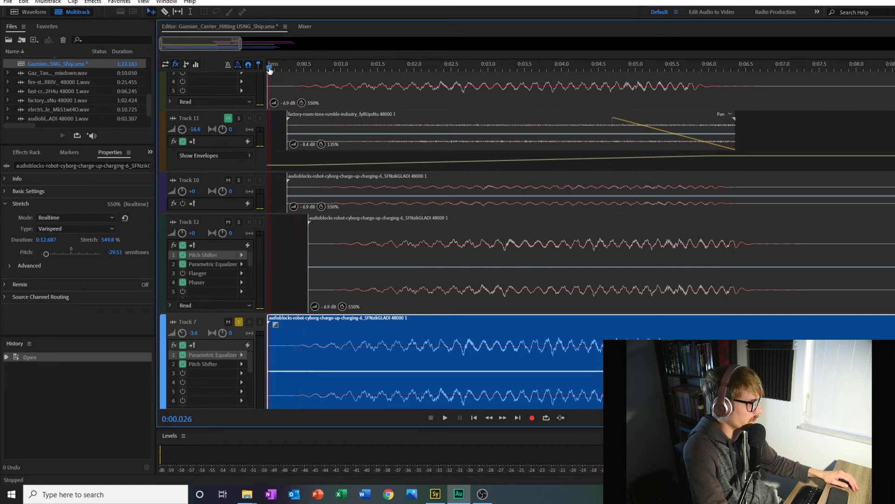
{"action": "left_click", "coordinate": [445, 418]}
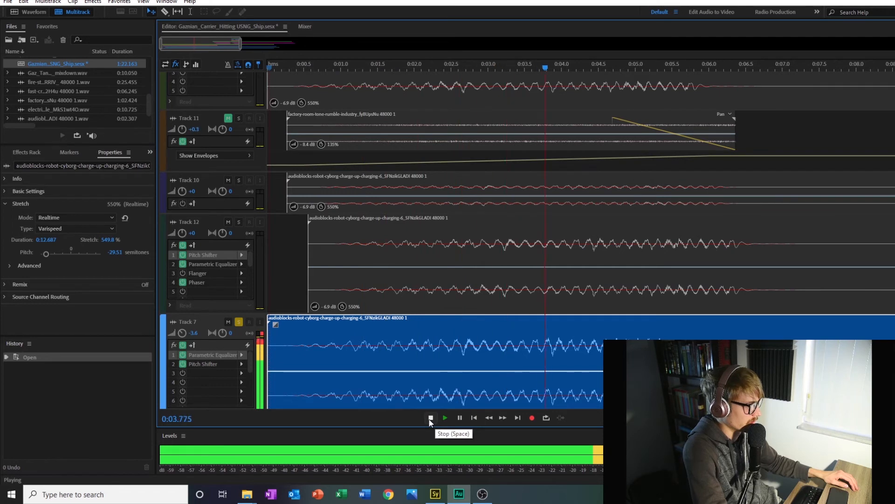
{"action": "left_click", "coordinate": [429, 418]}
{"action": "left_click", "coordinate": [239, 322]}
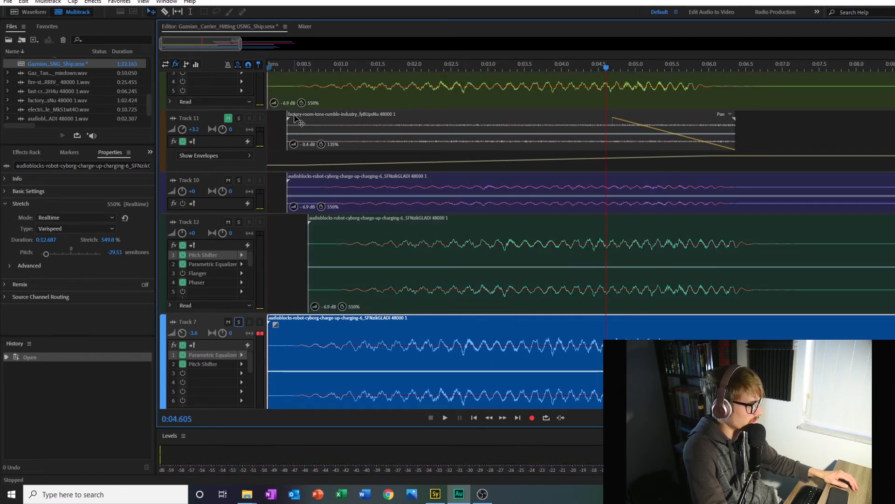
Step: Play the charge-up layers together from the session start with the Track 11 rumble muted
{"action": "left_click", "coordinate": [269, 68]}
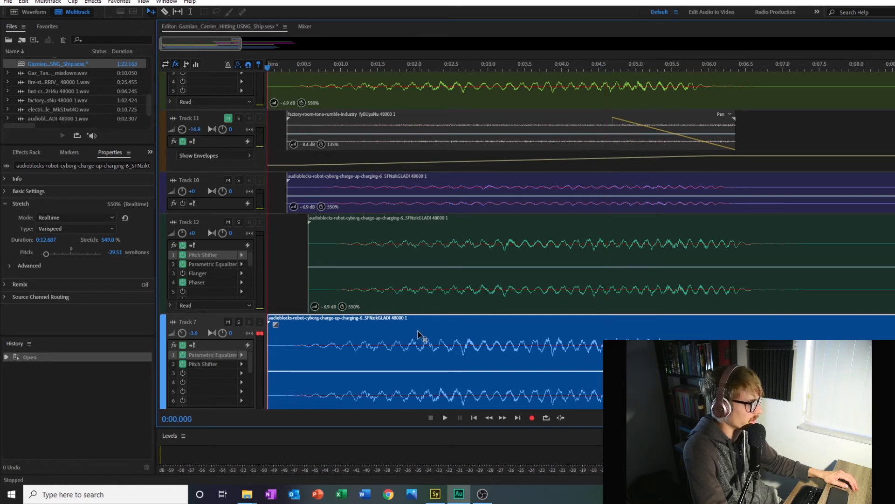
{"action": "left_click", "coordinate": [445, 418]}
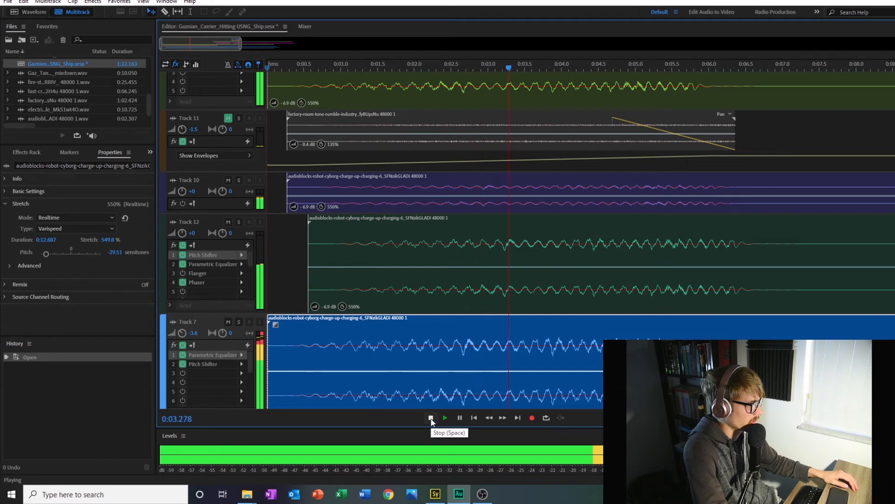
{"action": "left_click", "coordinate": [431, 418]}
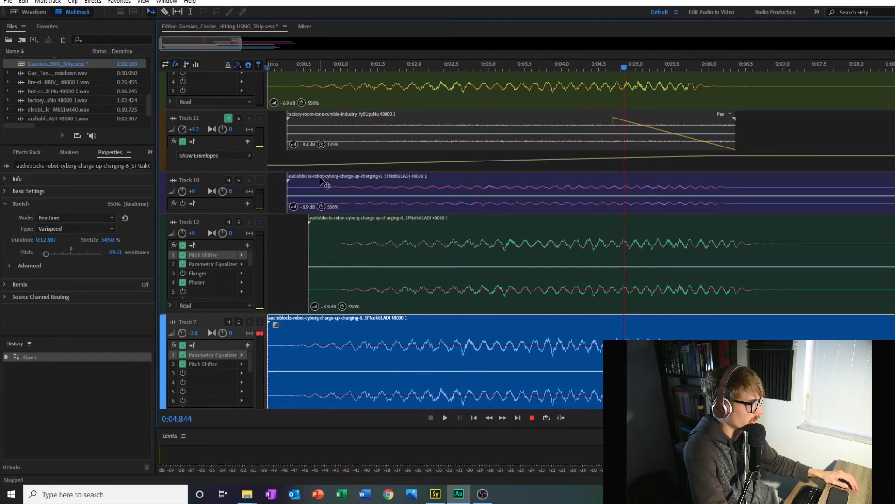
Step: Unmute and enlarge Track 11, play its factory rumble soloed from 0:00.625, and take it out of solo
{"action": "left_click", "coordinate": [229, 119]}
{"action": "left_click", "coordinate": [239, 118]}
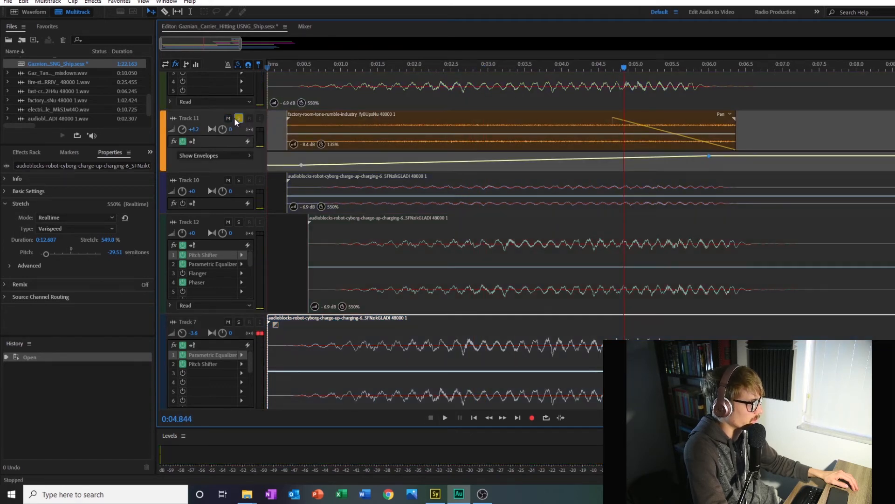
{"action": "left_click", "coordinate": [313, 67]}
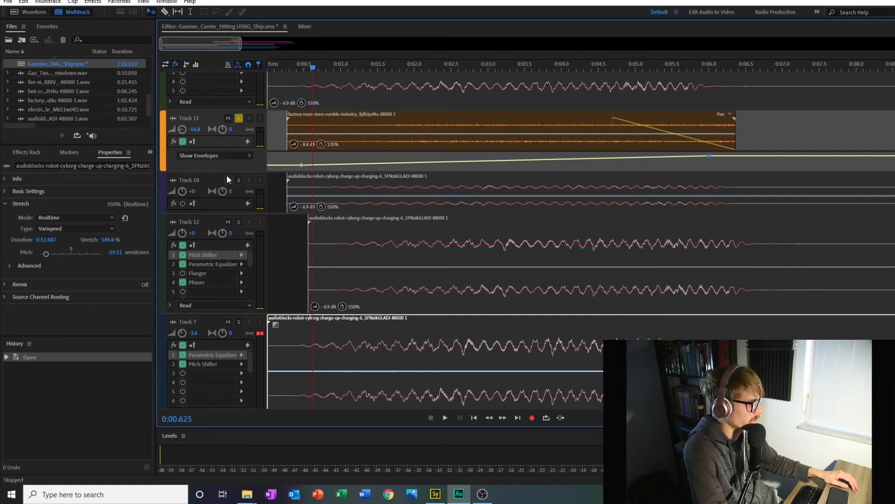
{"action": "left_click_drag", "start_coordinate": [228, 171], "coordinate": [231, 214]}
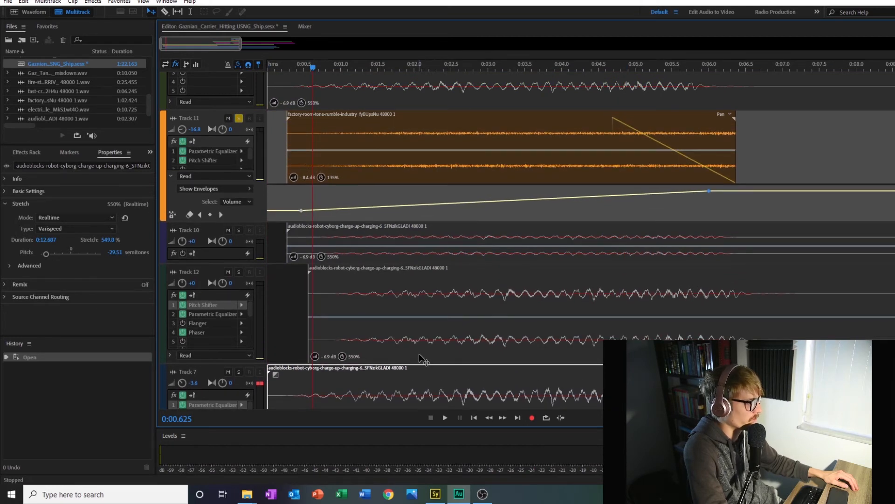
{"action": "left_click", "coordinate": [445, 418]}
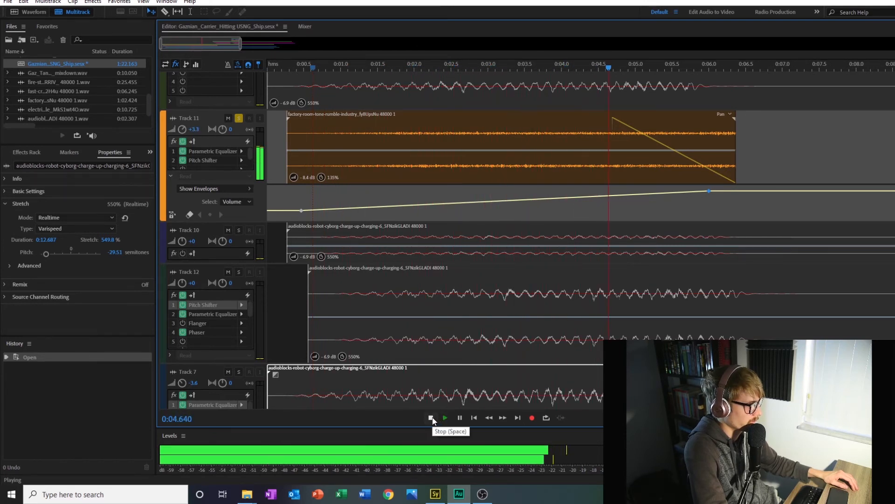
{"action": "left_click", "coordinate": [432, 418]}
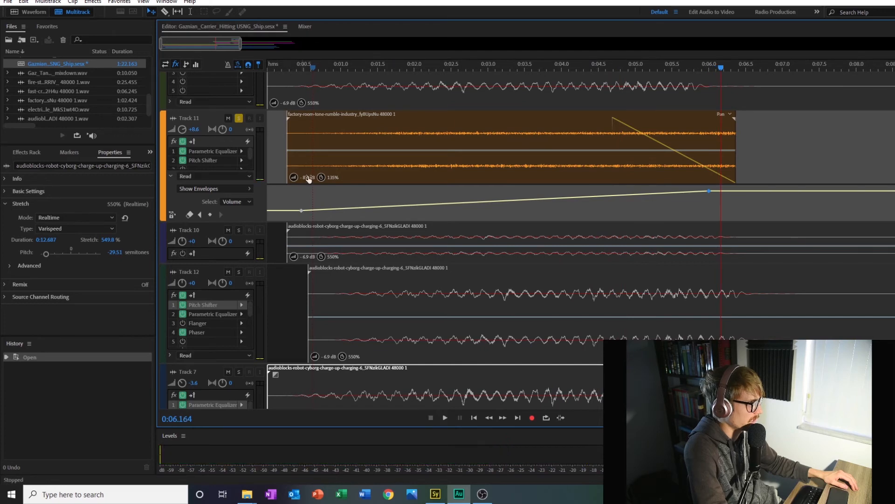
{"action": "left_click", "coordinate": [239, 120]}
Step: Play the complete charge-up with all layers, including the Track 11 rumble, from the session start
{"action": "scroll", "coordinate": [288, 144], "scroll_direction": "down", "scroll_amount": 1}
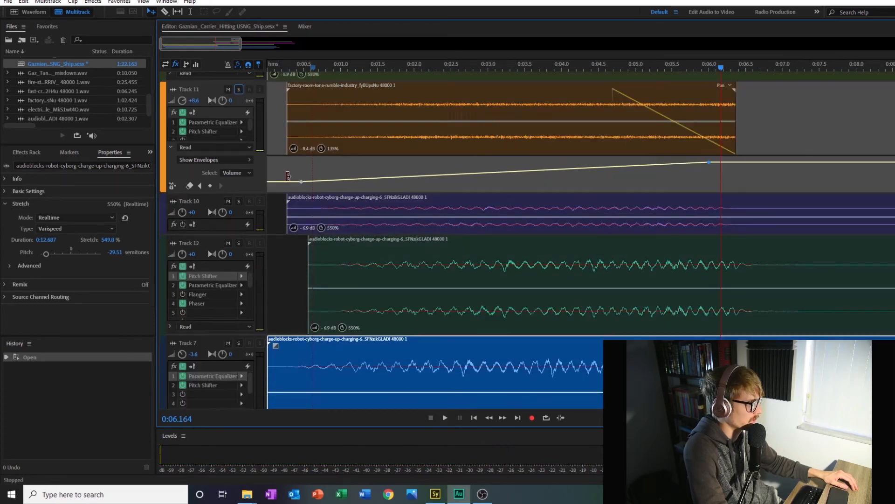
{"action": "scroll", "coordinate": [288, 181], "scroll_direction": "up", "scroll_amount": 2}
{"action": "scroll", "coordinate": [241, 175], "scroll_direction": "down", "scroll_amount": 3}
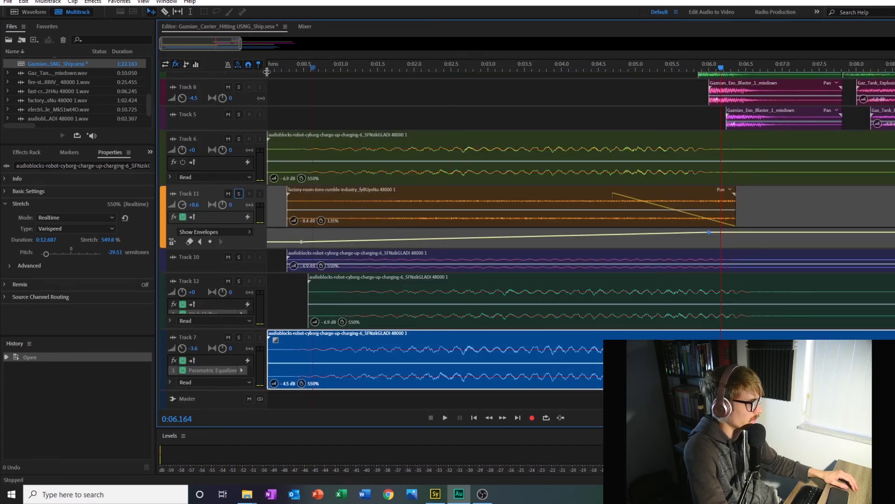
{"action": "left_click", "coordinate": [267, 69]}
{"action": "left_click", "coordinate": [444, 418]}
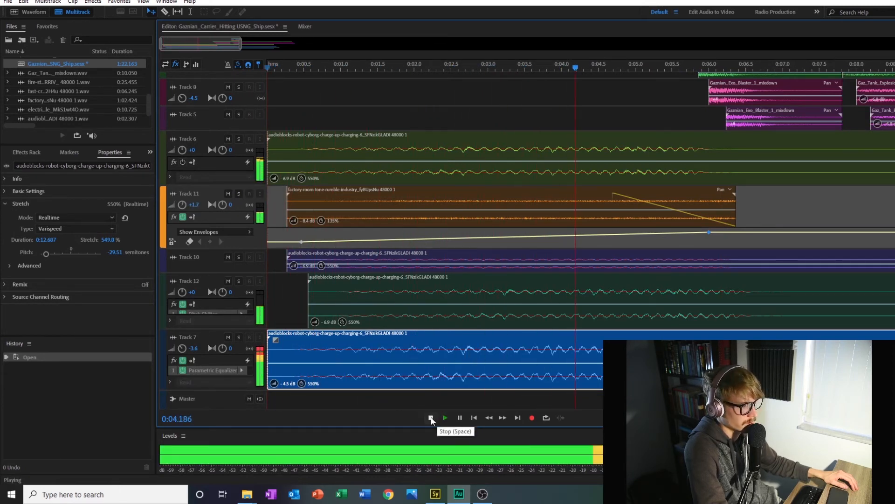
{"action": "left_click", "coordinate": [431, 418]}
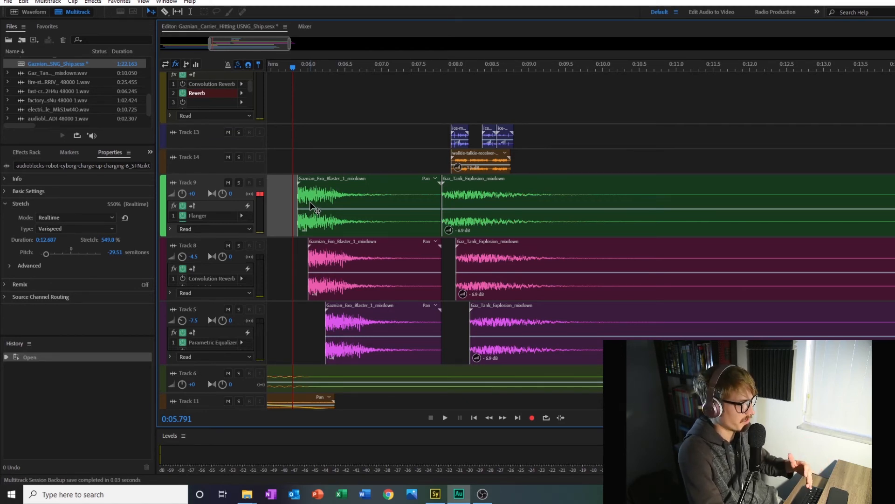
Step: Enlarge Tracks 9 and 8 and examine the blast layers' effects along with the reverb on Bus A
{"action": "left_click", "coordinate": [214, 245]}
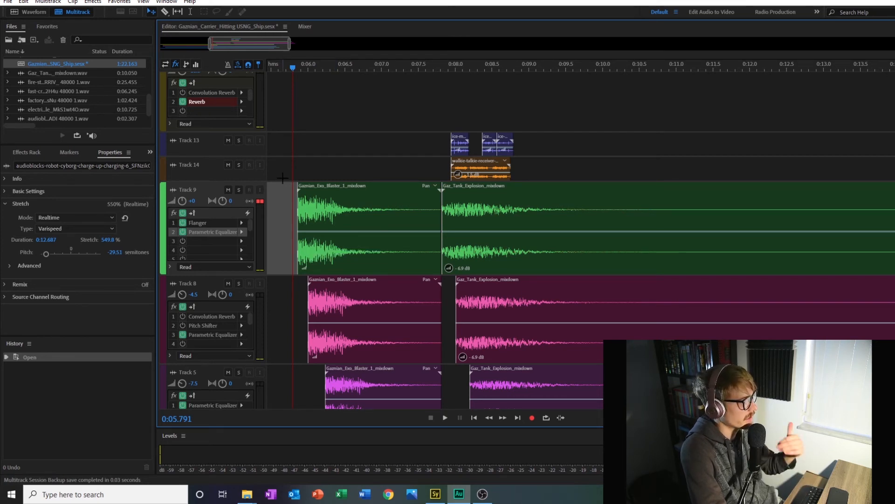
{"action": "scroll", "coordinate": [338, 132], "scroll_direction": "up", "scroll_amount": 2}
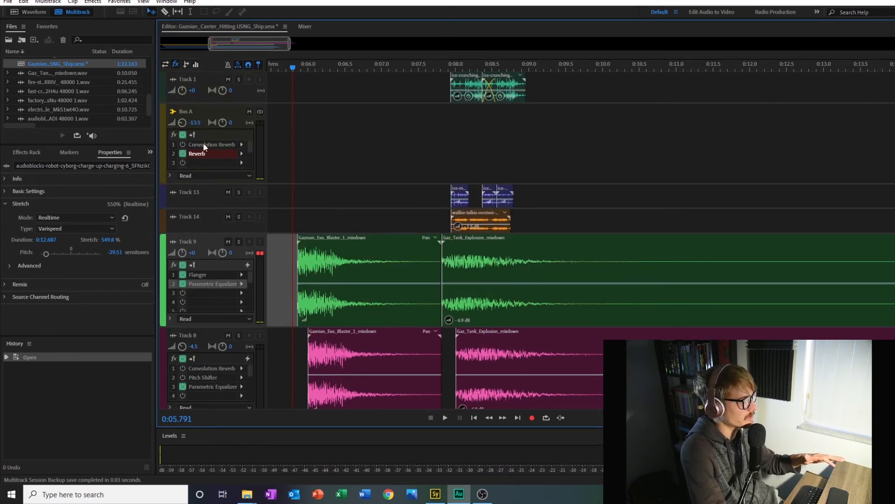
{"action": "scroll", "coordinate": [378, 236], "scroll_direction": "down", "scroll_amount": 3}
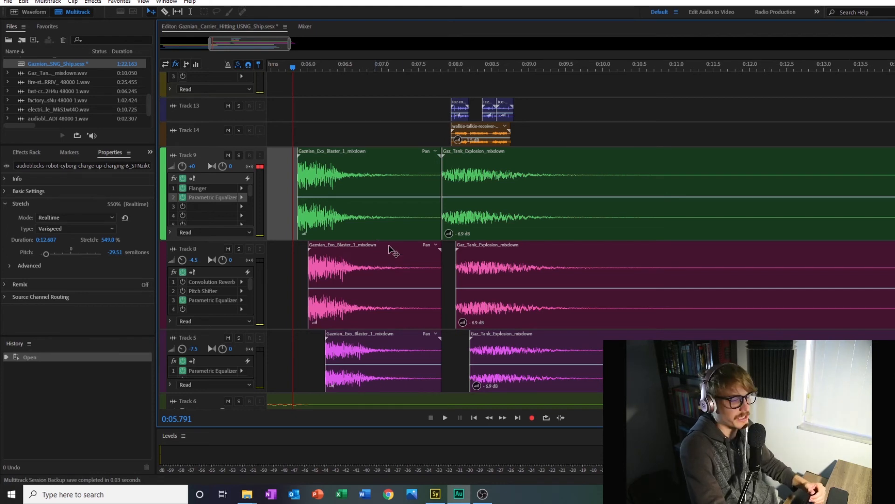
Step: Solo Track 9, play its blast layer from 0:05.699, and take it out of solo
{"action": "left_click", "coordinate": [286, 68]}
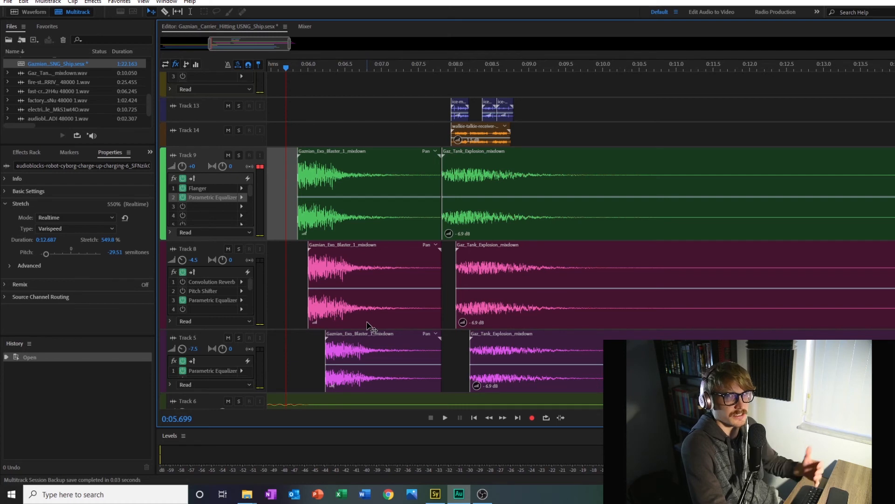
{"action": "left_click", "coordinate": [239, 155]}
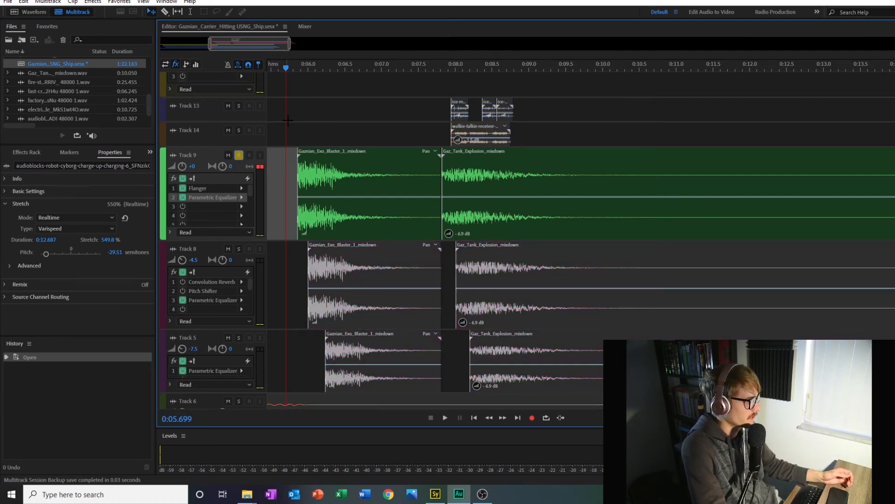
{"action": "left_click", "coordinate": [446, 418]}
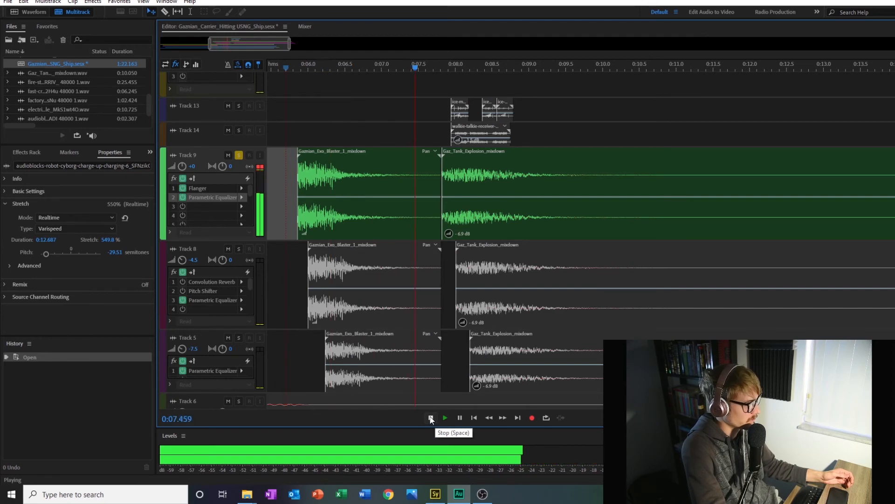
{"action": "left_click", "coordinate": [430, 417]}
{"action": "left_click", "coordinate": [239, 155]}
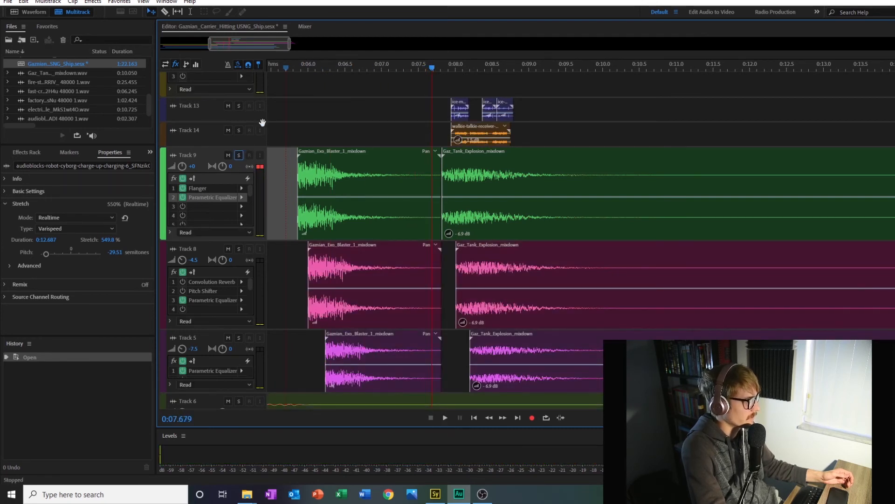
Step: Play the combined blast layers on Tracks 9, 8 and 5 from 0:05.777
{"action": "left_click", "coordinate": [292, 69]}
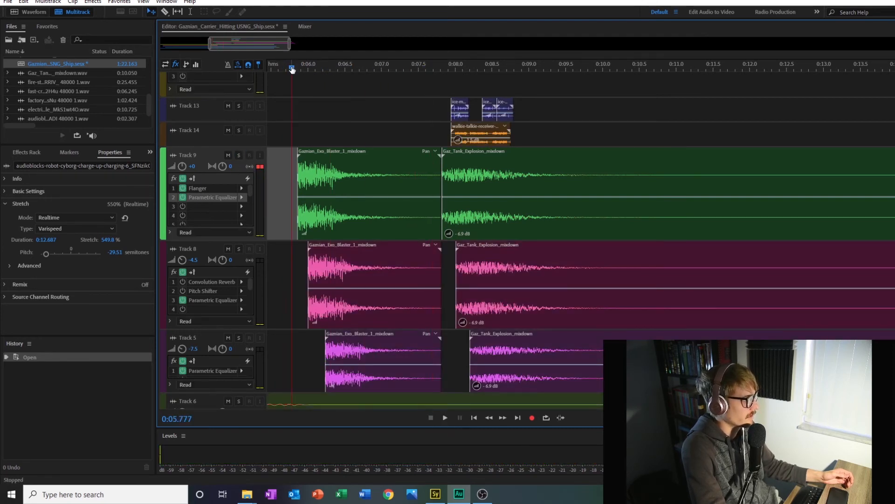
{"action": "left_click", "coordinate": [444, 417]}
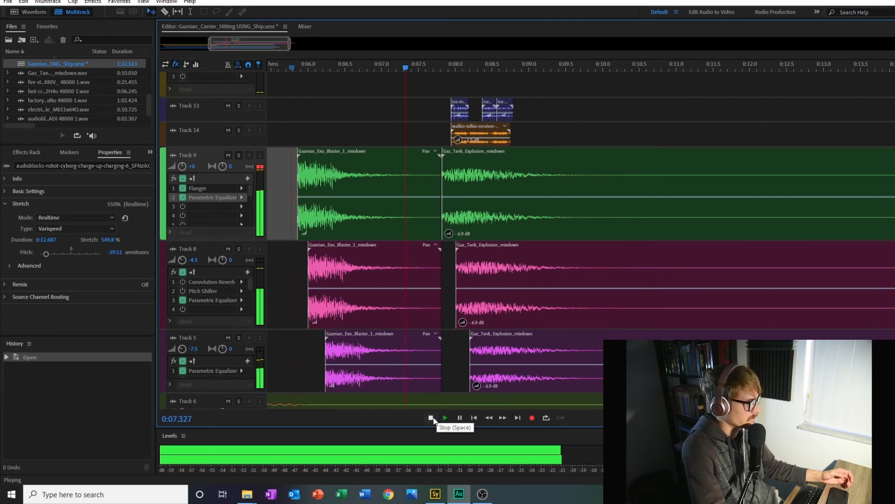
{"action": "left_click", "coordinate": [430, 417]}
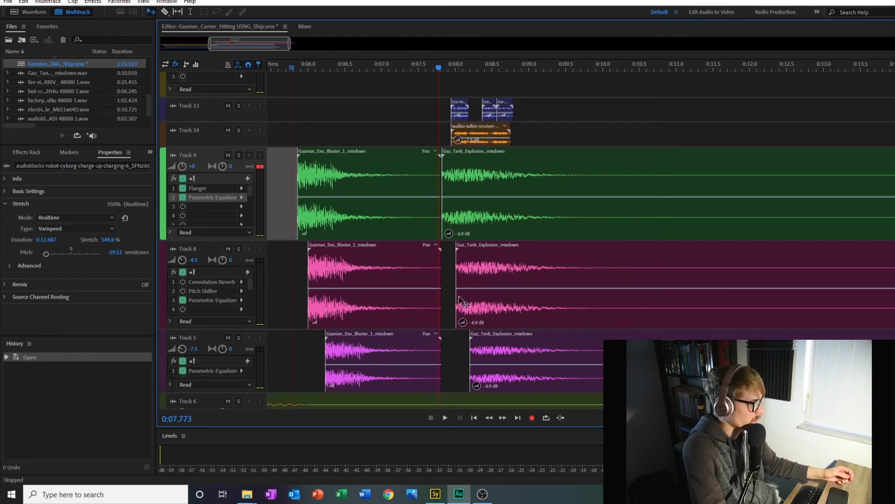
Step: Mute Tracks 13, 14 and 1, which hold the ice and walkie-talkie sounds around the explosion
{"action": "scroll", "coordinate": [448, 358], "scroll_direction": "down", "scroll_amount": 1}
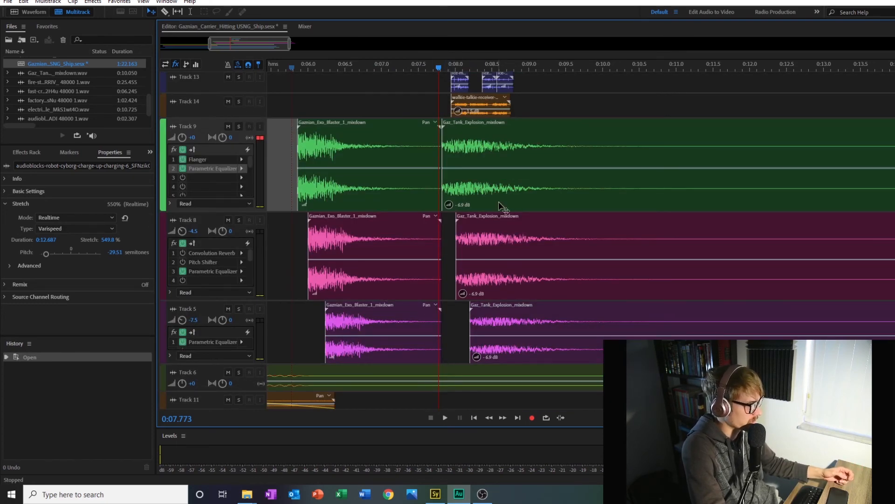
{"action": "scroll", "coordinate": [311, 116], "scroll_direction": "up", "scroll_amount": 2}
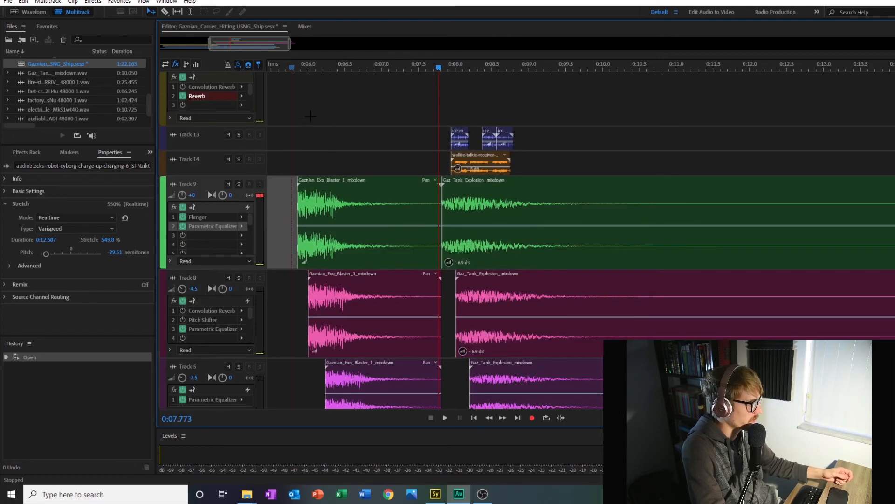
{"action": "left_click", "coordinate": [229, 134]}
{"action": "left_click", "coordinate": [228, 159]}
{"action": "scroll", "coordinate": [348, 155], "scroll_direction": "up", "scroll_amount": 2}
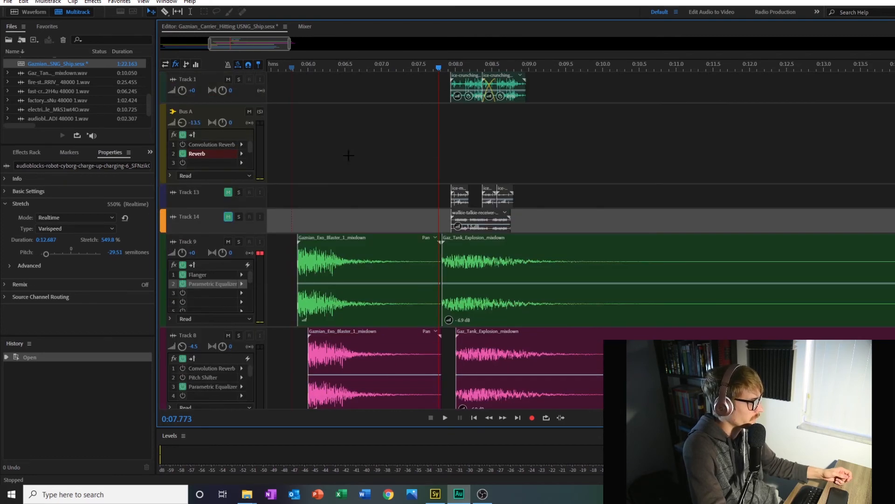
{"action": "left_click", "coordinate": [228, 79]}
{"action": "scroll", "coordinate": [432, 200], "scroll_direction": "down", "scroll_amount": 3}
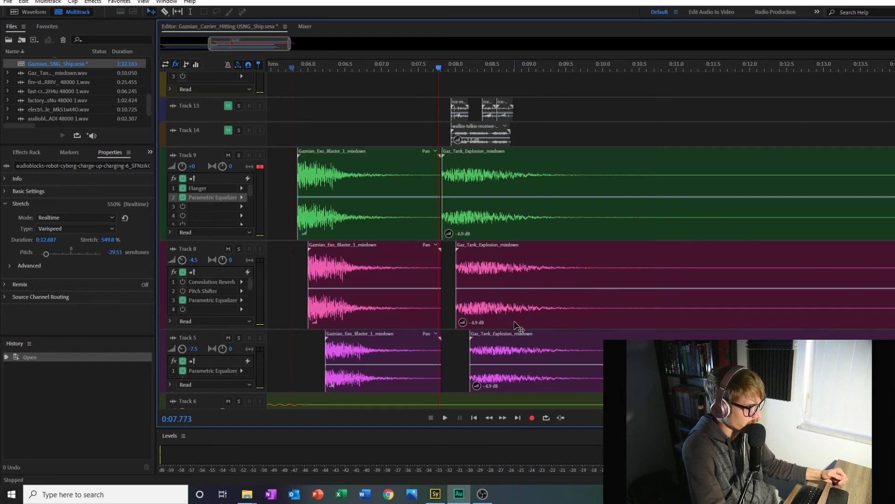
Step: Play the combined explosion layers on Tracks 9, 8 and 5 from 0:07.773, and unmute Tracks 14, 13 and 1
{"action": "left_click", "coordinate": [444, 421]}
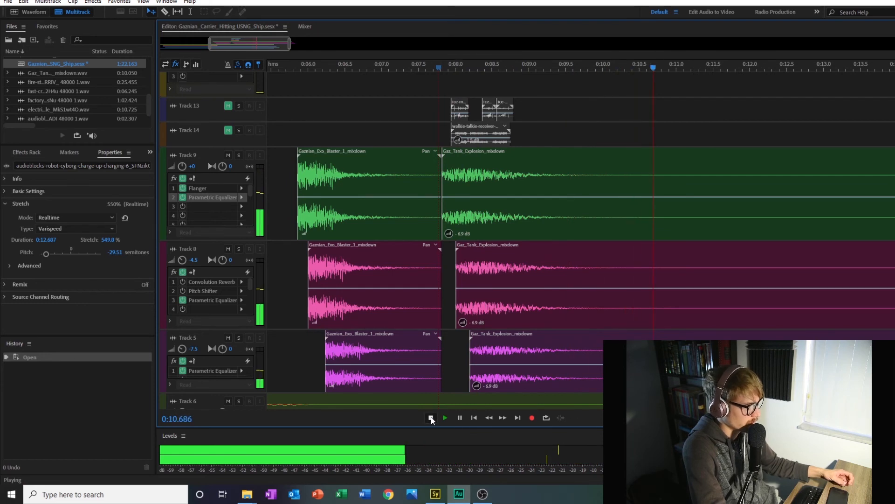
{"action": "left_click", "coordinate": [431, 418]}
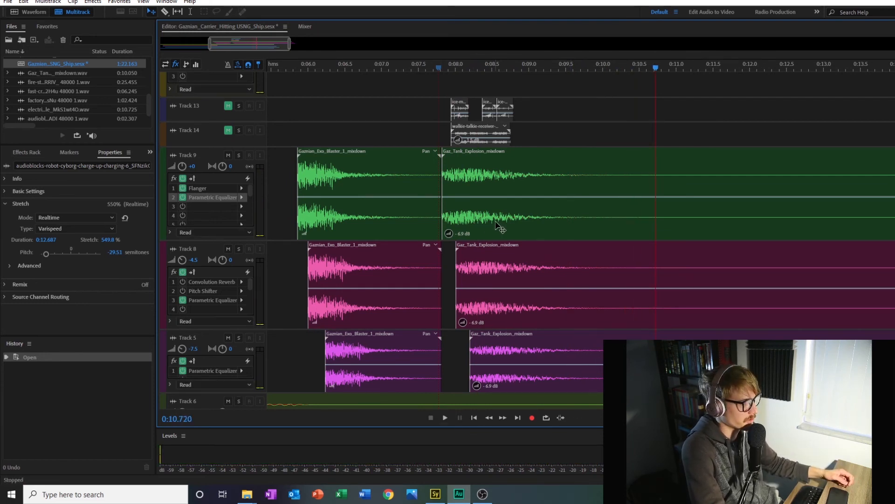
{"action": "left_click", "coordinate": [228, 130]}
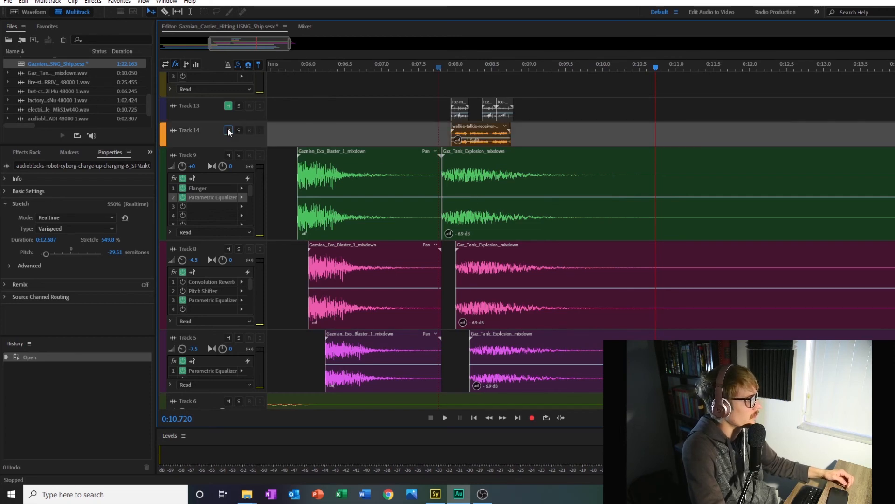
{"action": "left_click", "coordinate": [228, 105]}
{"action": "scroll", "coordinate": [346, 128], "scroll_direction": "up", "scroll_amount": 3}
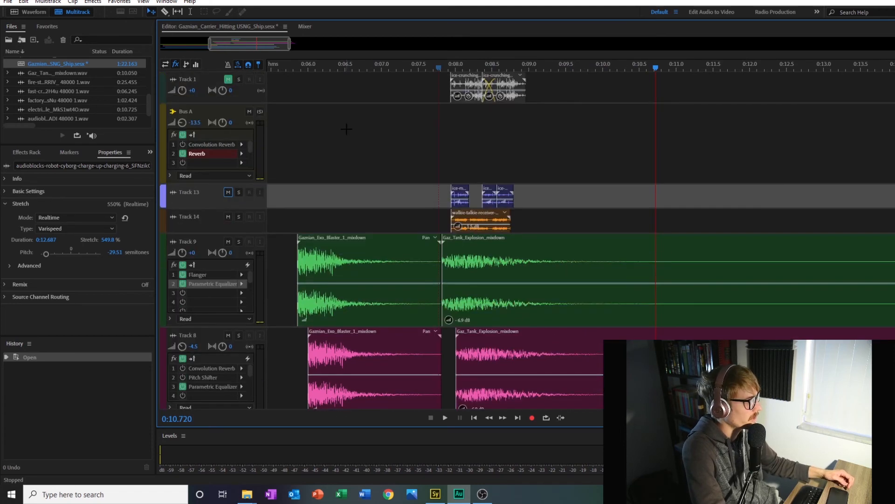
{"action": "left_click", "coordinate": [228, 80]}
Step: Solo Tracks 14, 13 and 1 and play their ice and walkie-talkie sounds around the explosion
{"action": "left_click", "coordinate": [238, 217]}
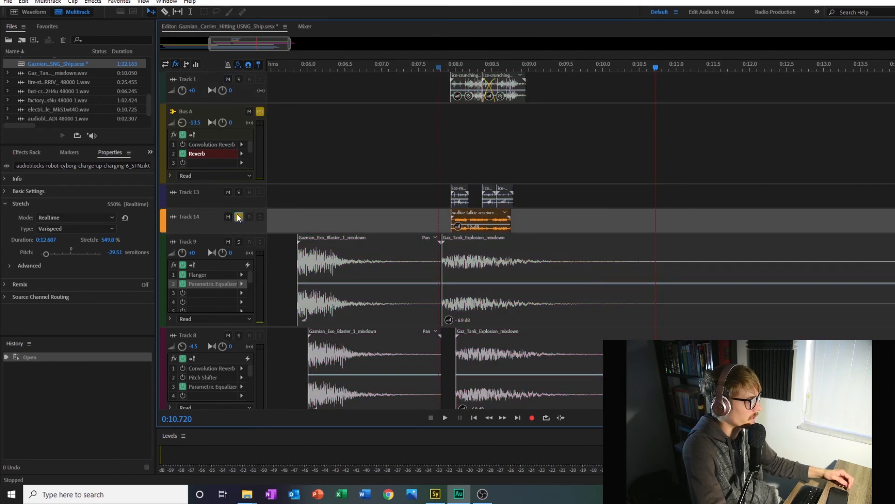
{"action": "left_click", "coordinate": [239, 192]}
{"action": "left_click", "coordinate": [239, 80]}
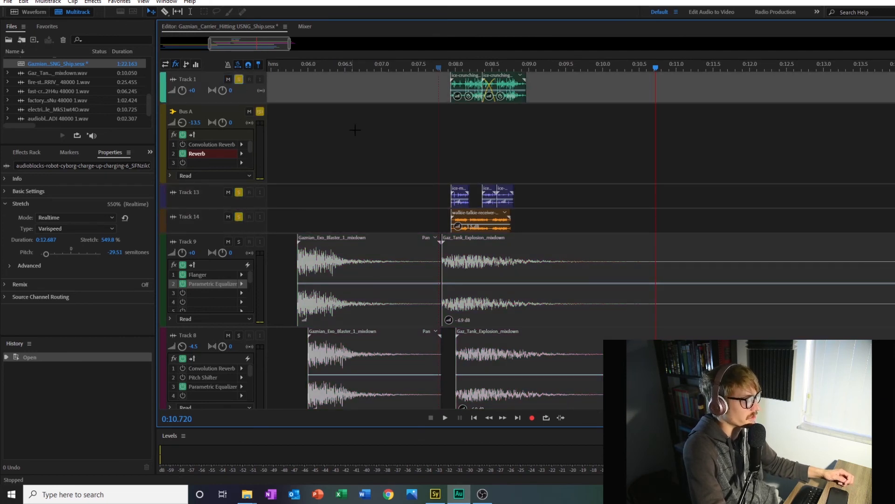
{"action": "left_click", "coordinate": [429, 68]}
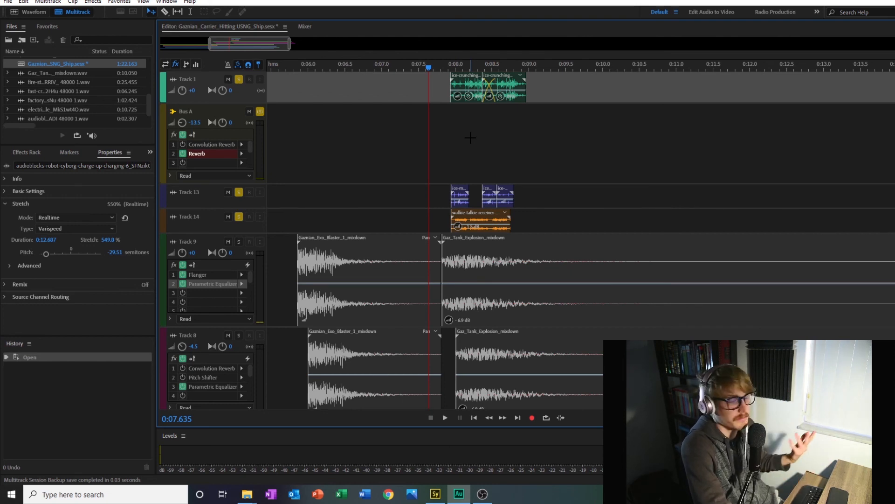
{"action": "left_click", "coordinate": [444, 418]}
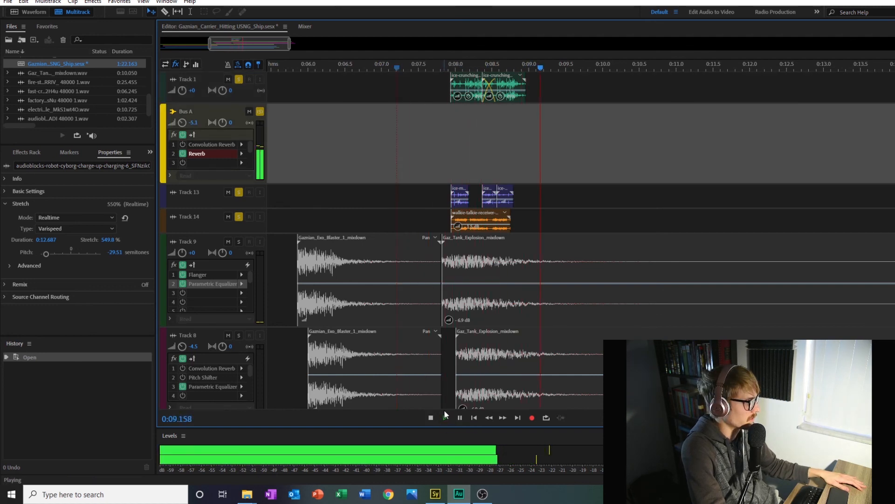
{"action": "left_click", "coordinate": [431, 417]}
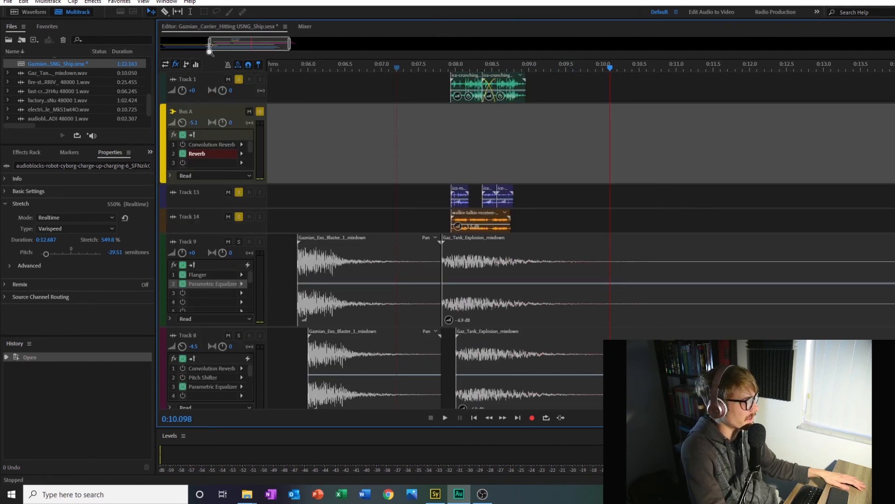
Step: Take Tracks 1, 13 and 14 out of solo so all layers of the session can be heard
{"action": "left_click_drag", "start_coordinate": [210, 47], "coordinate": [144, 61]}
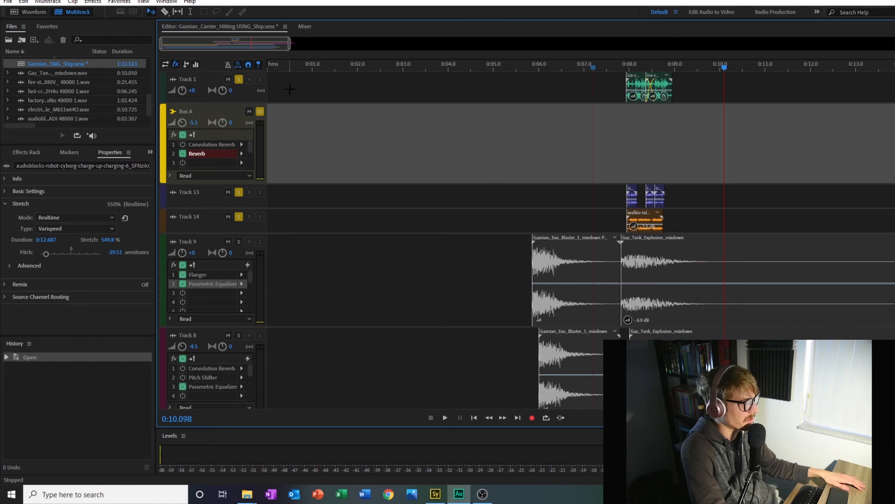
{"action": "left_click", "coordinate": [238, 81]}
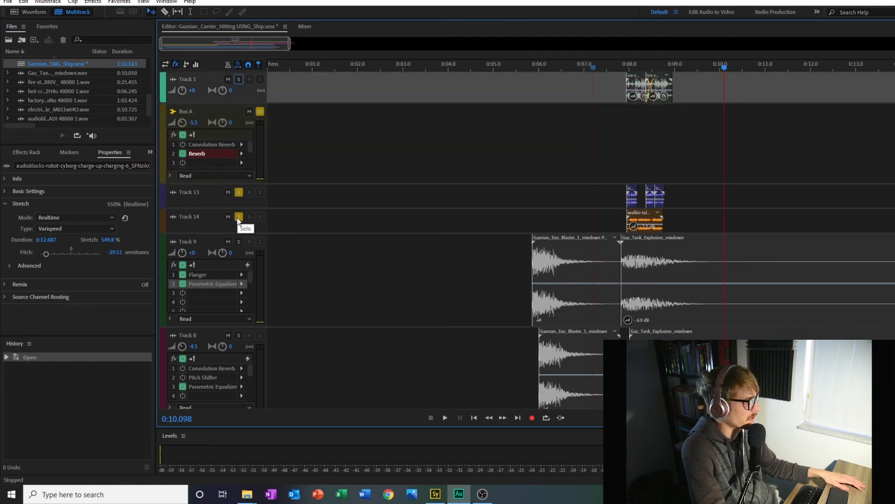
{"action": "left_click", "coordinate": [238, 193]}
{"action": "left_click", "coordinate": [239, 218]}
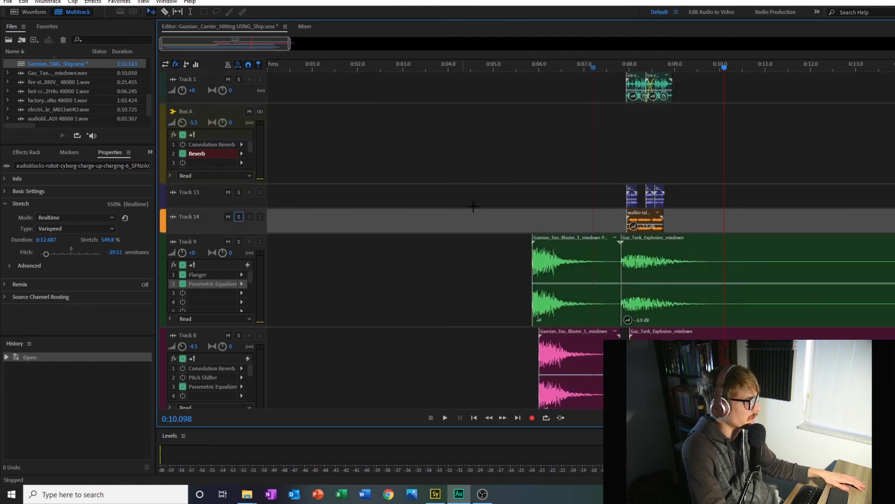
Step: Play the complete carrier sound with all tracks from 0:00.018 until the charge-up, blast and explosion have finished
{"action": "scroll", "coordinate": [474, 204], "scroll_direction": "down", "scroll_amount": 1}
{"action": "left_click_drag", "start_coordinate": [292, 47], "coordinate": [381, 53]}
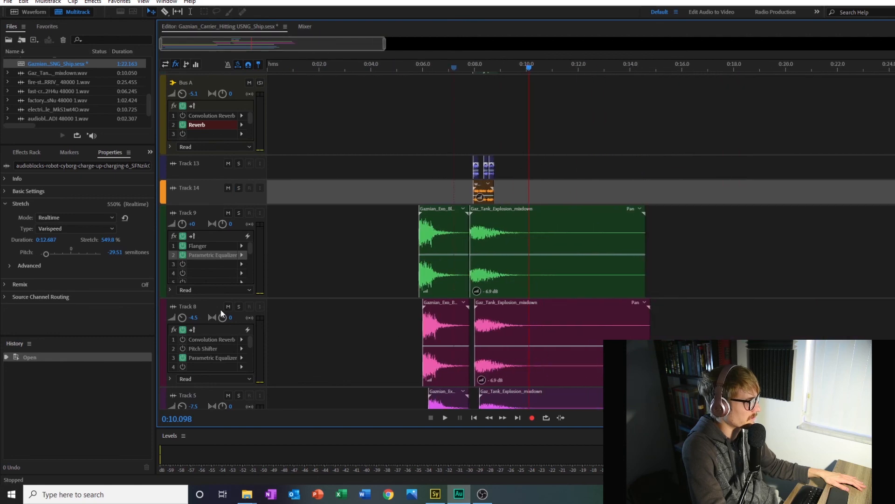
{"action": "scroll", "coordinate": [222, 313], "scroll_direction": "down", "scroll_amount": 3}
{"action": "left_click", "coordinate": [268, 71]}
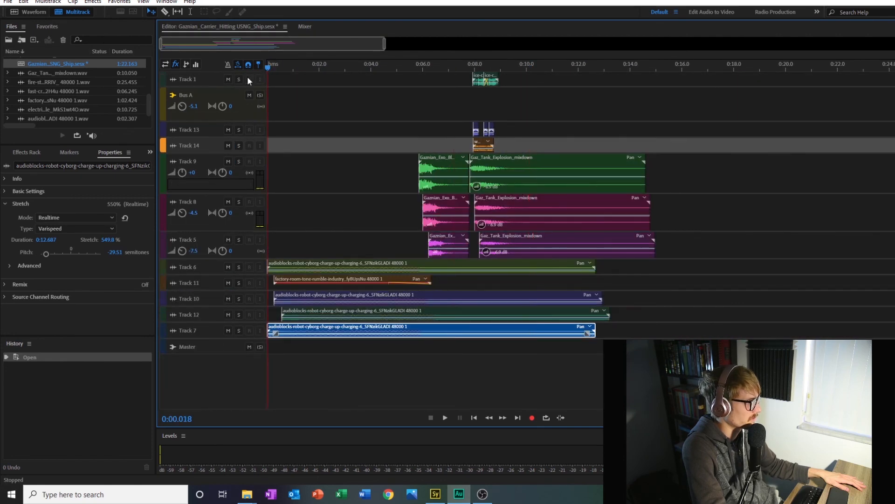
{"action": "left_click", "coordinate": [444, 417]}
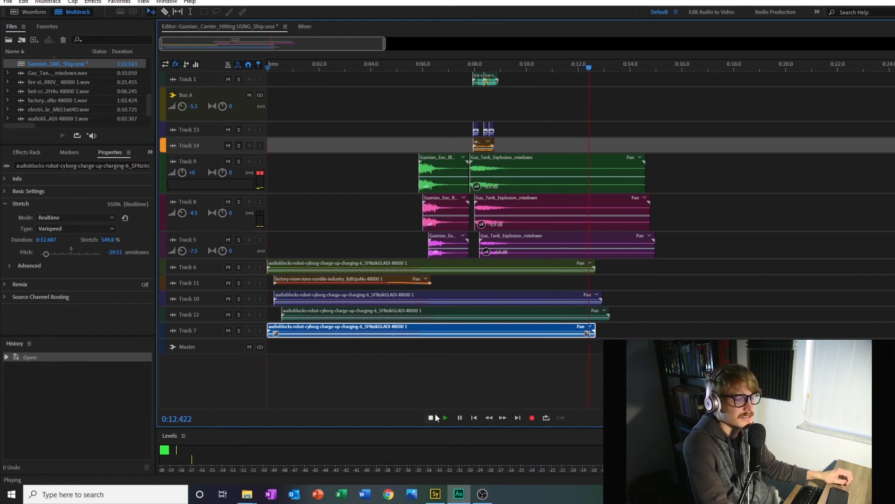
{"action": "left_click", "coordinate": [432, 421]}
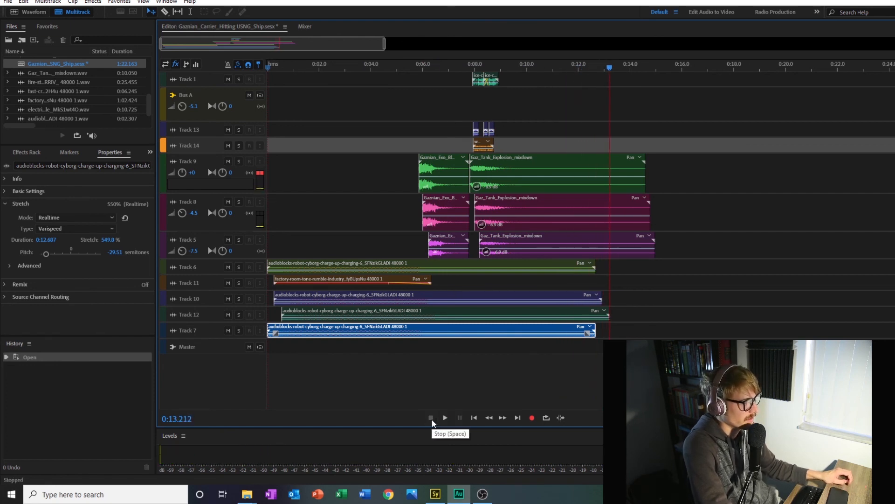